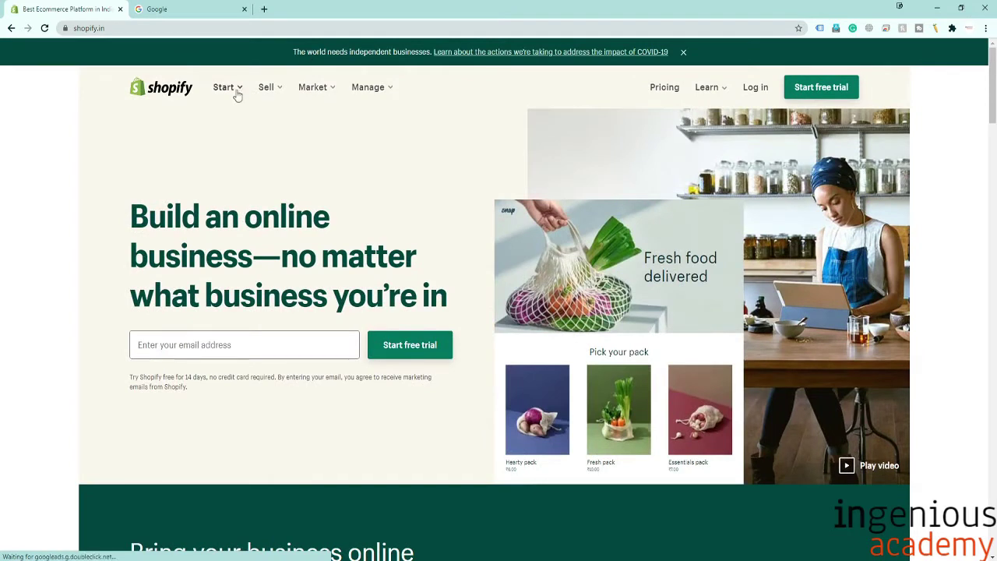
Go to Shopify's pricing page and start the free 14-day trial signup.
{"action": "left_click", "coordinate": [232, 92]}
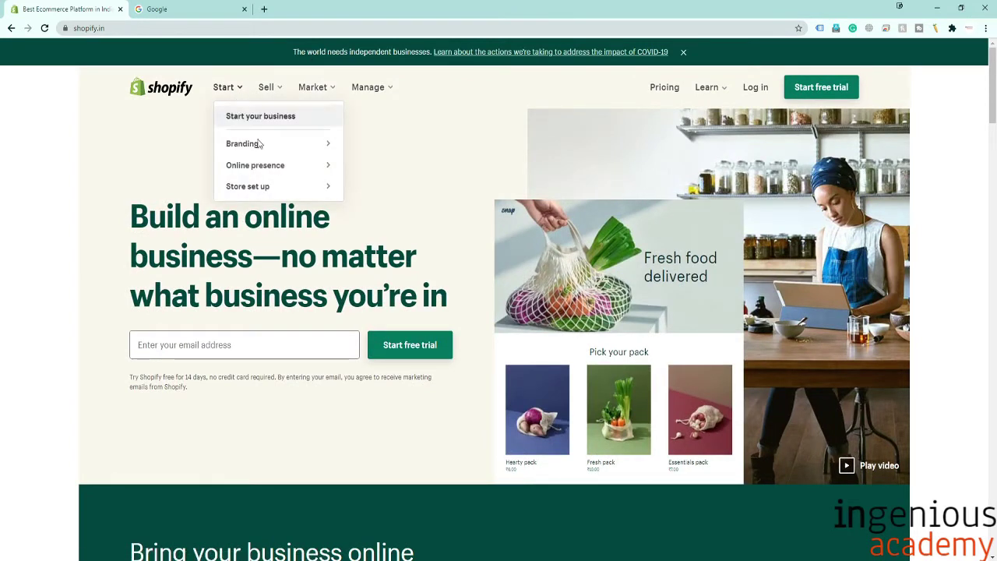
{"action": "left_click", "coordinate": [285, 195]}
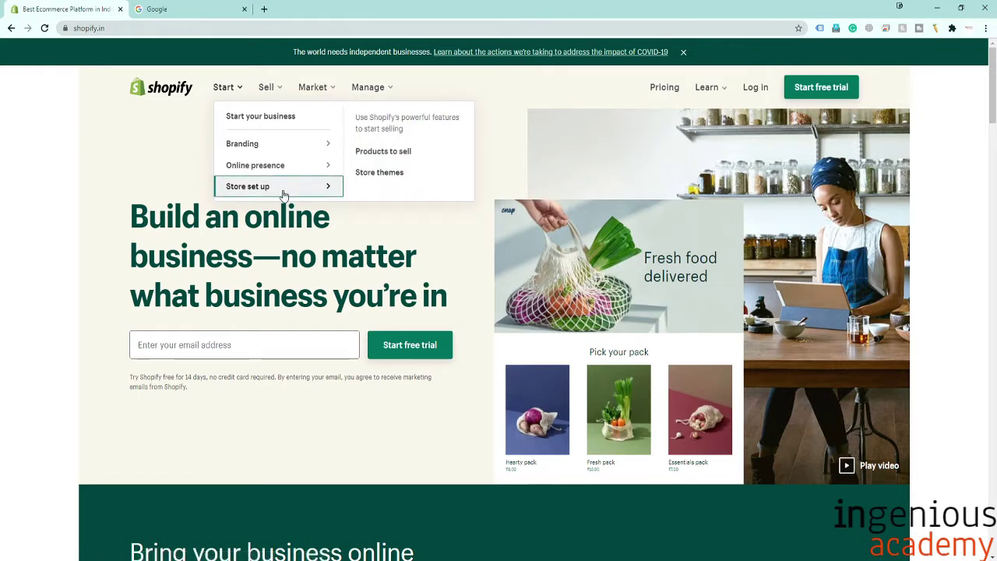
{"action": "left_click", "coordinate": [662, 91]}
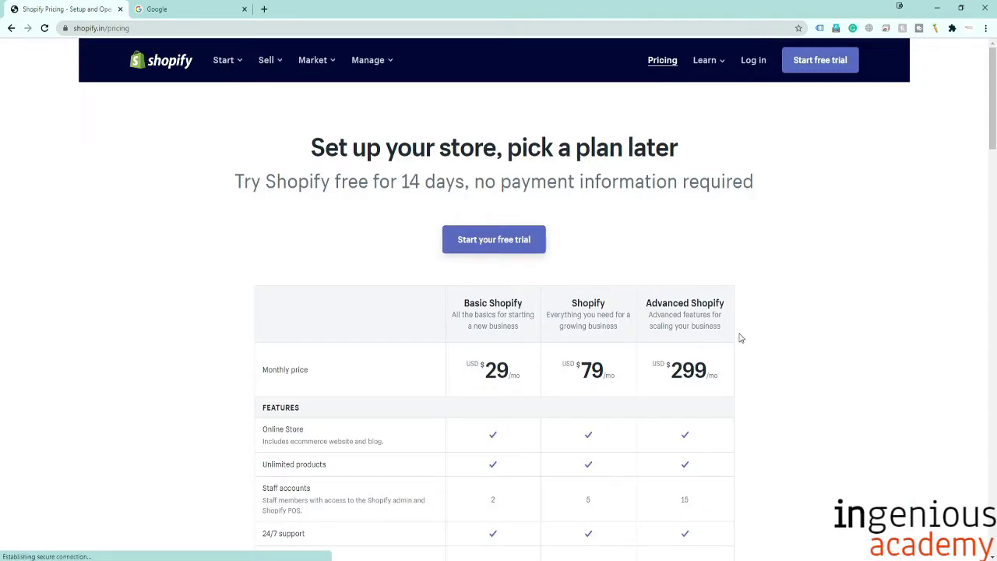
{"action": "left_click", "coordinate": [489, 244]}
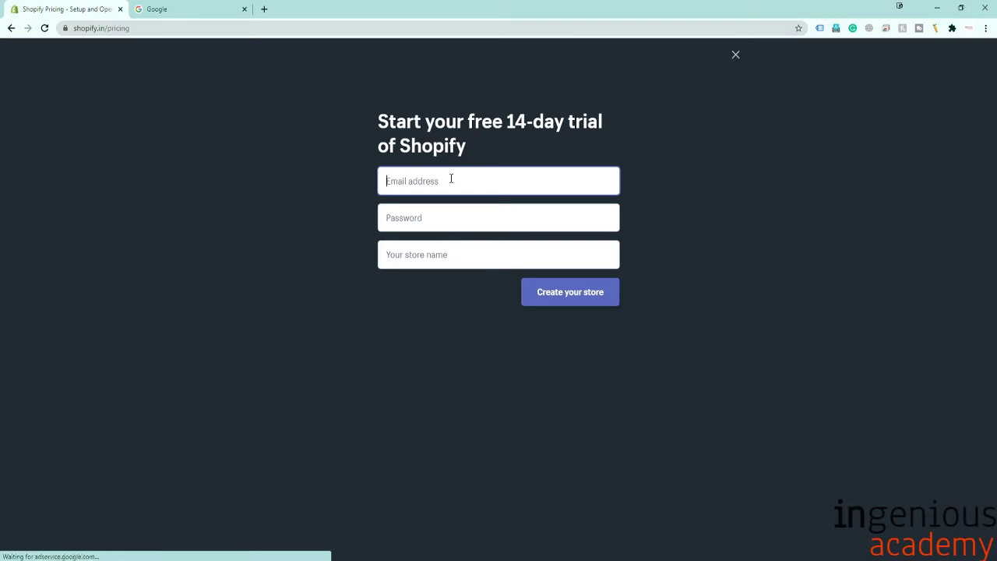
Fill the trial form with an e-mail, a password and store name MiscGadgets, then create the store.
{"action": "type", "text": "ROHIT"}
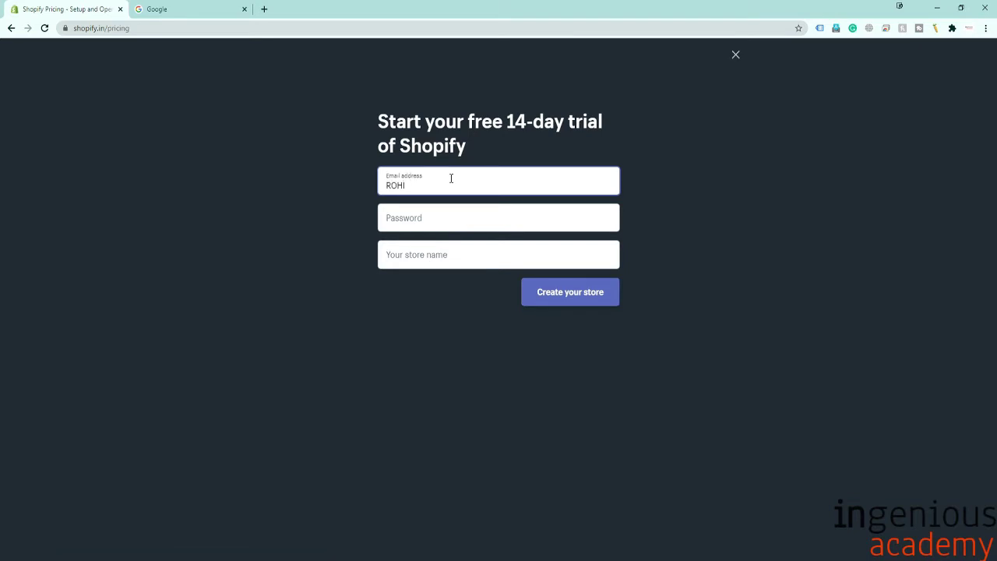
{"action": "key", "text": "BackSpace"}
{"action": "key", "text": "BackSpace"}
{"action": "key", "text": "BackSpace"}
{"action": "key", "text": "BackSpace"}
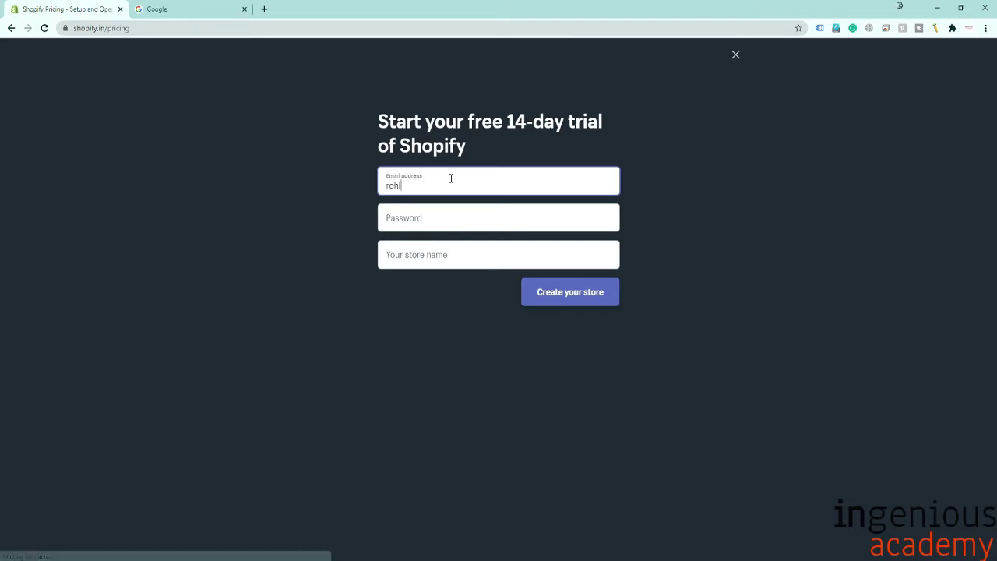
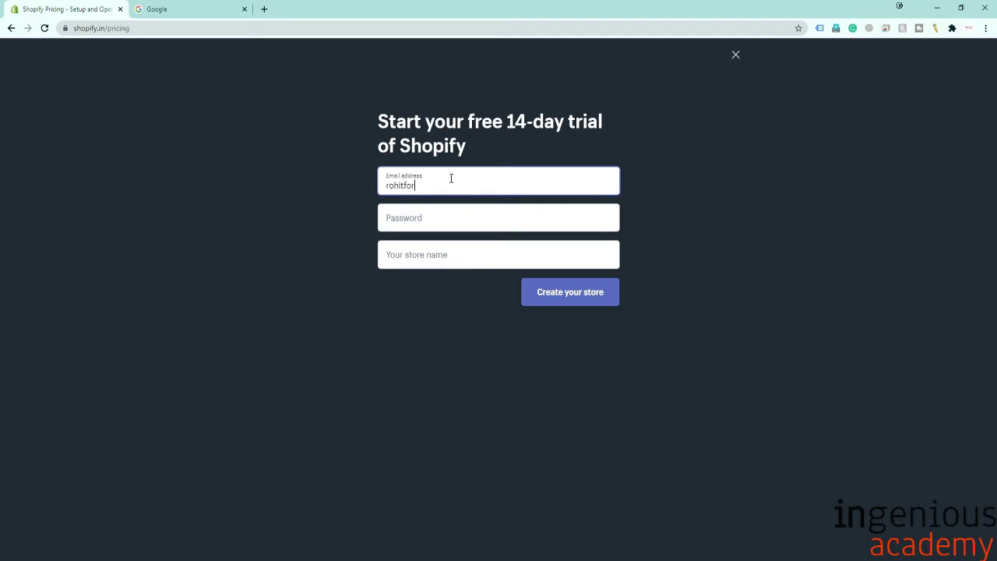
{"action": "key", "text": "Tab"}
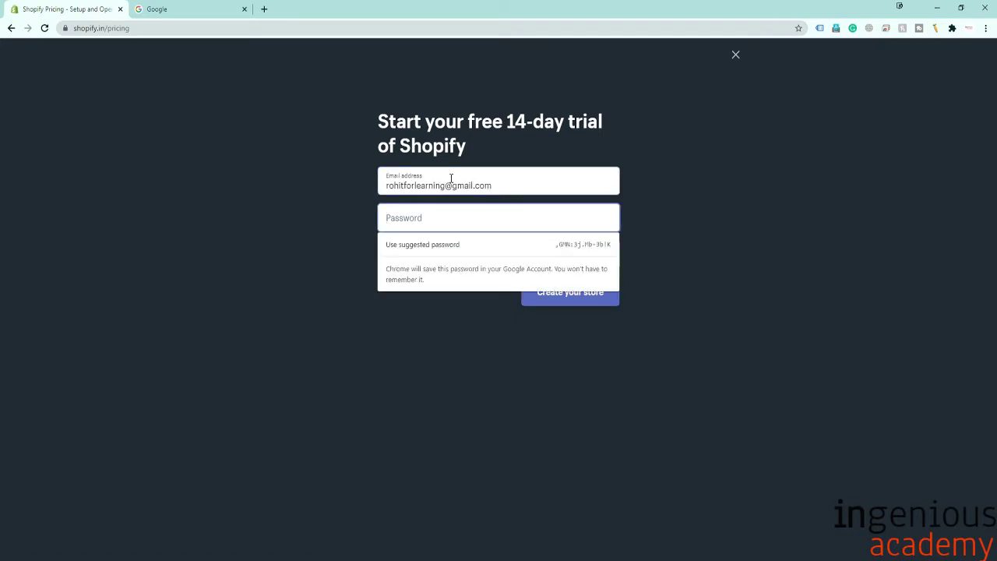
{"action": "type", "text": "r***"}
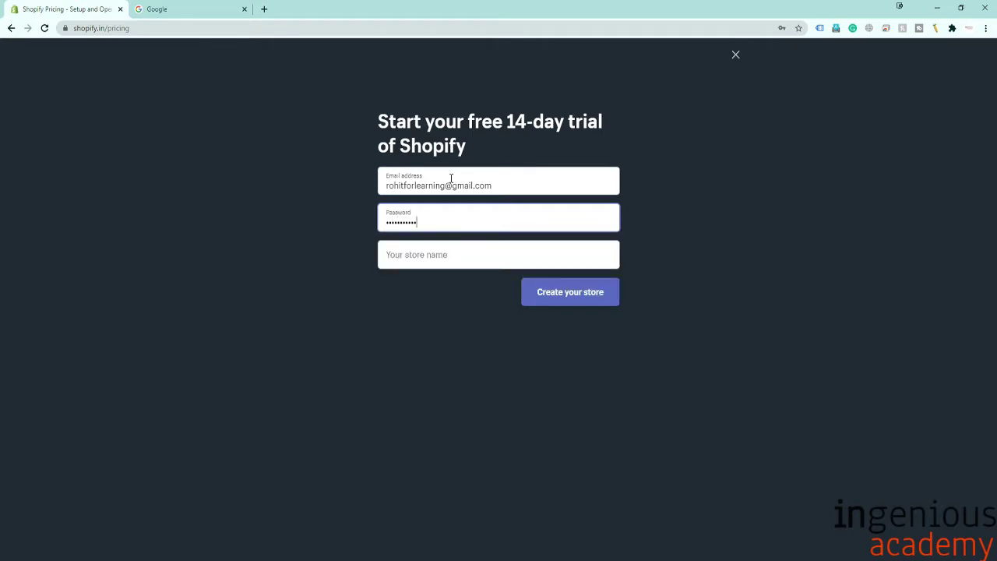
{"action": "type", "text": "*"}
{"action": "key", "text": "Tab"}
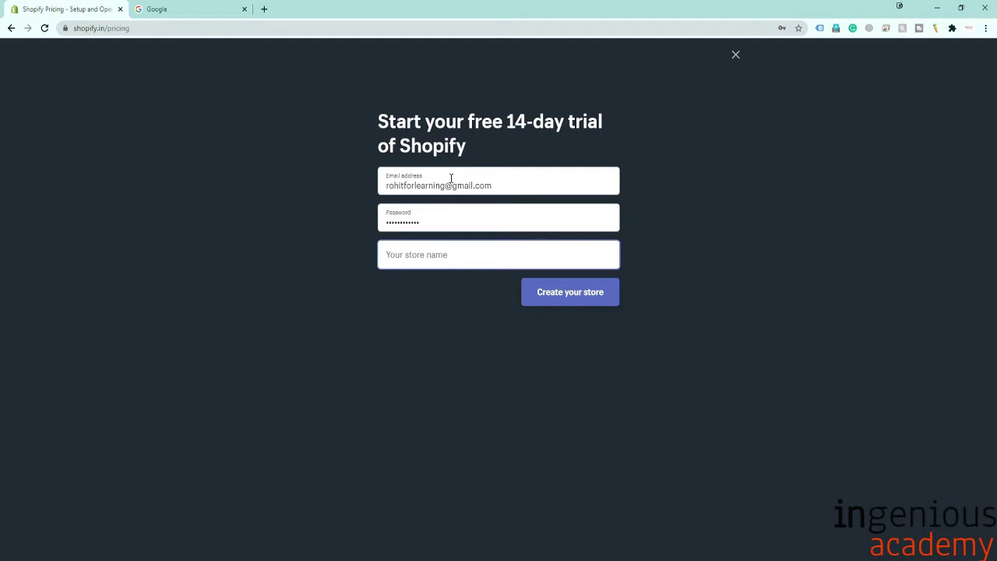
{"action": "type", "text": "Misc"}
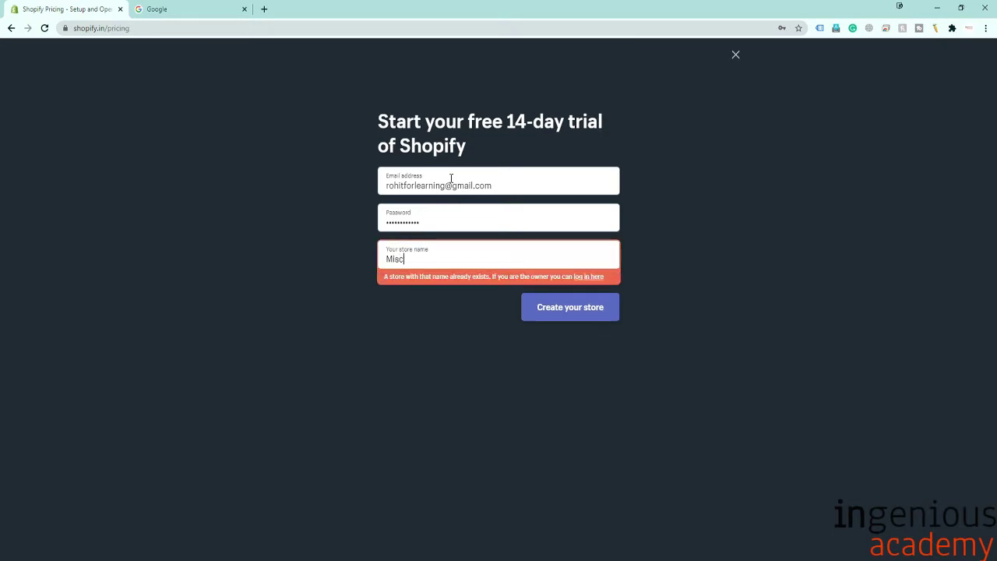
{"action": "type", "text": "Gadg"}
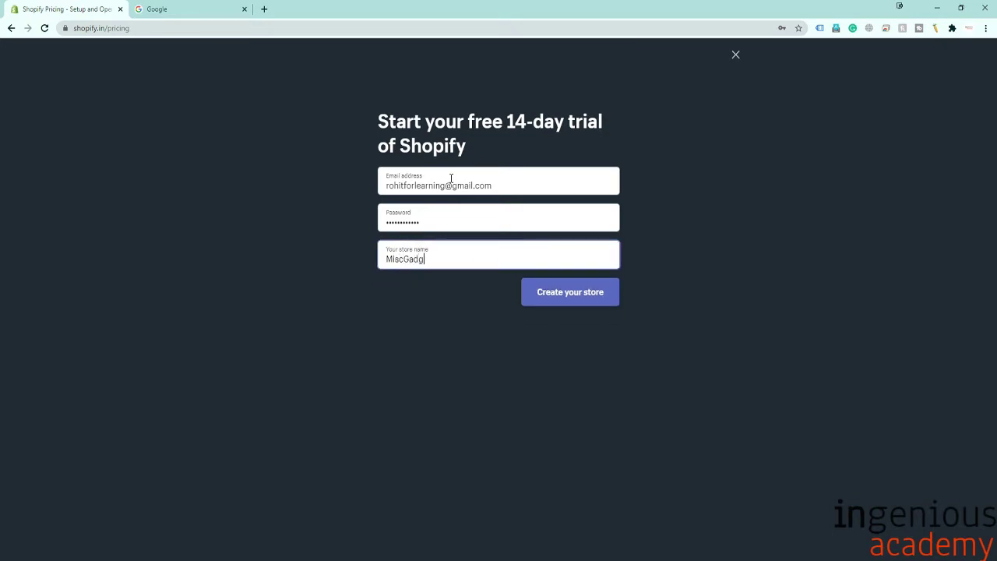
{"action": "type", "text": "ets"}
{"action": "left_click", "coordinate": [574, 298]}
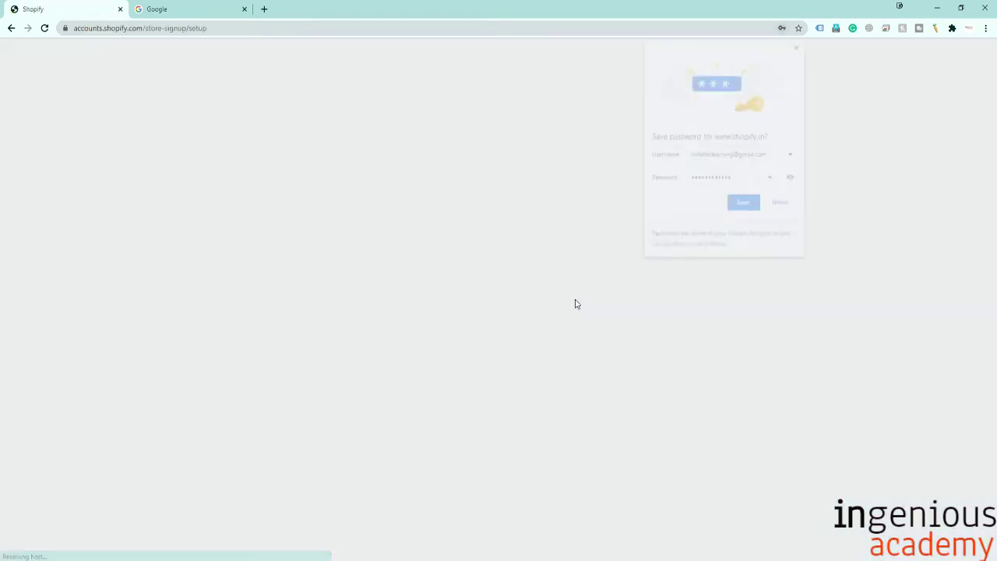
Decline saving the password, then answer 'not selling yet' and 'still brainstorming' what to sell.
{"action": "left_click", "coordinate": [783, 205]}
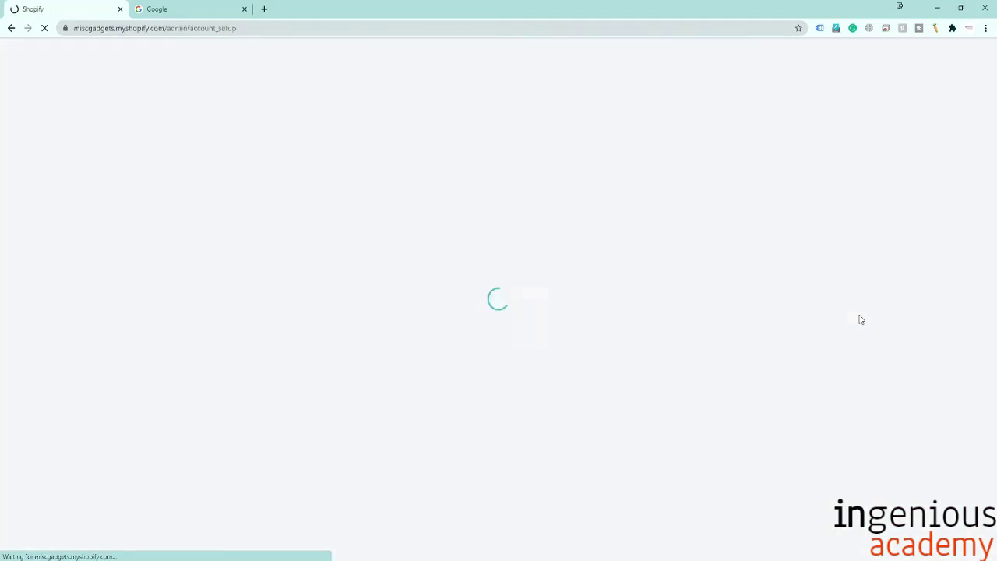
{"action": "left_click", "coordinate": [450, 179]}
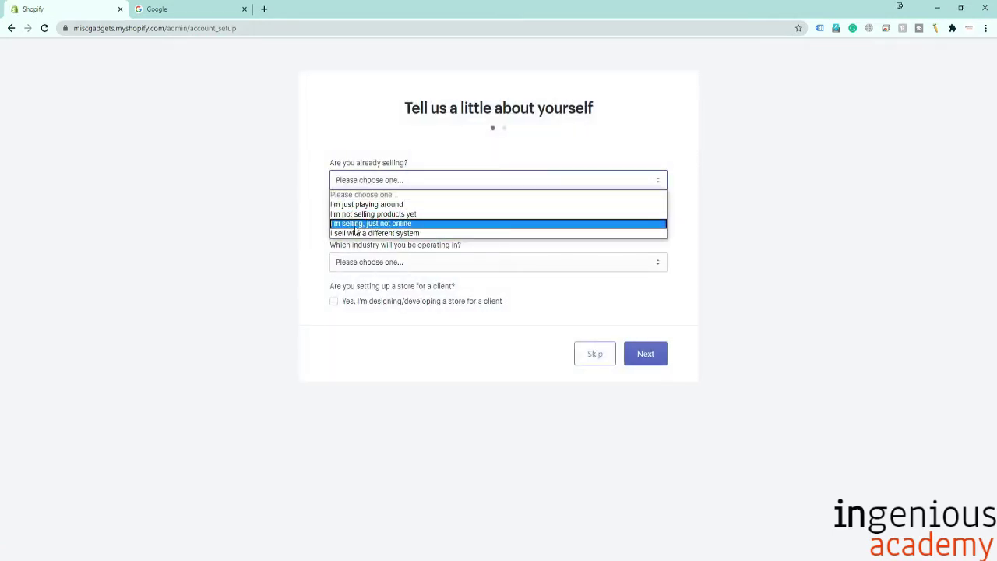
{"action": "left_click", "coordinate": [386, 234]}
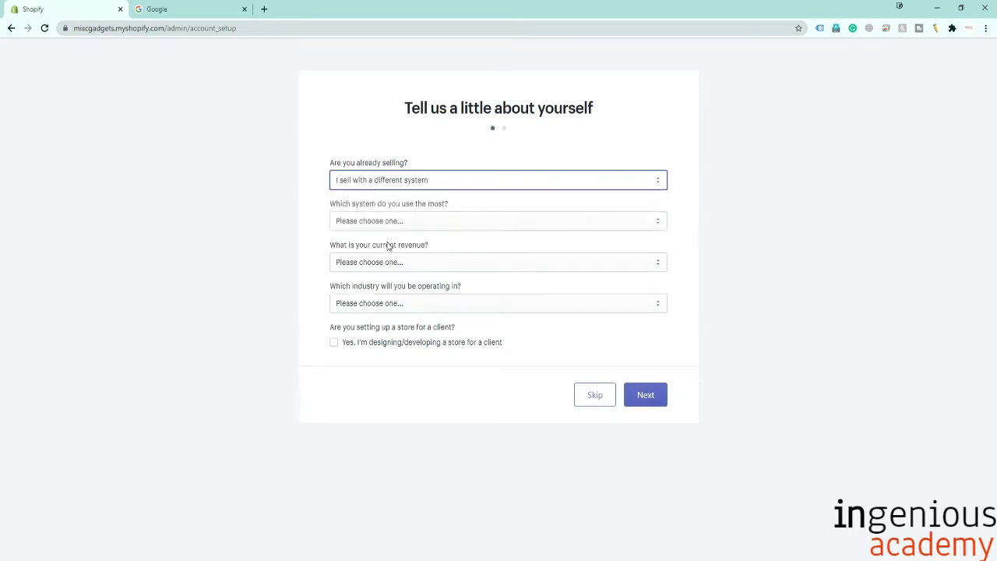
{"action": "left_click", "coordinate": [423, 221]}
{"action": "scroll", "coordinate": [429, 247], "scroll_direction": "down", "scroll_amount": 2}
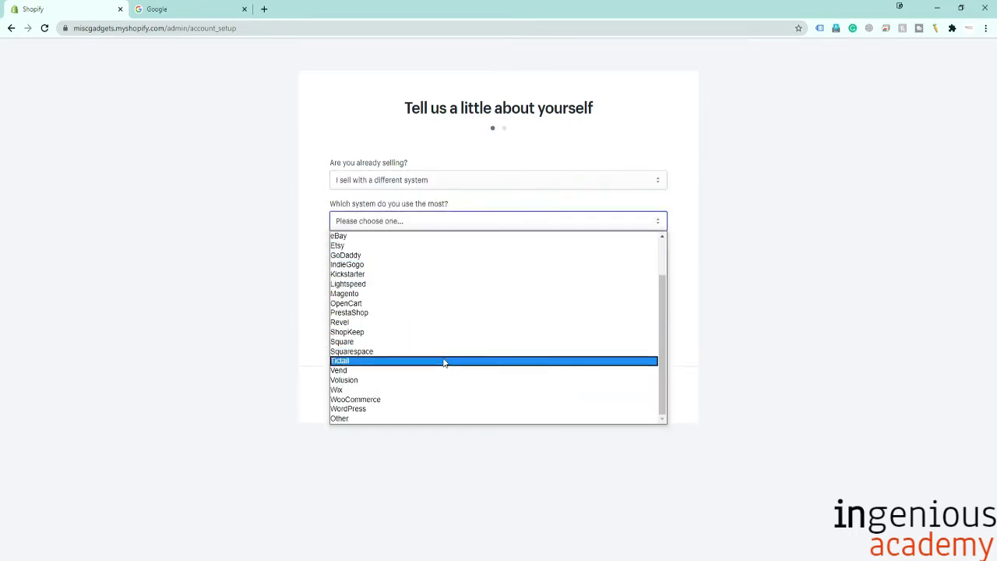
{"action": "scroll", "coordinate": [444, 390], "scroll_direction": "up", "scroll_amount": 2}
{"action": "left_click", "coordinate": [421, 180]}
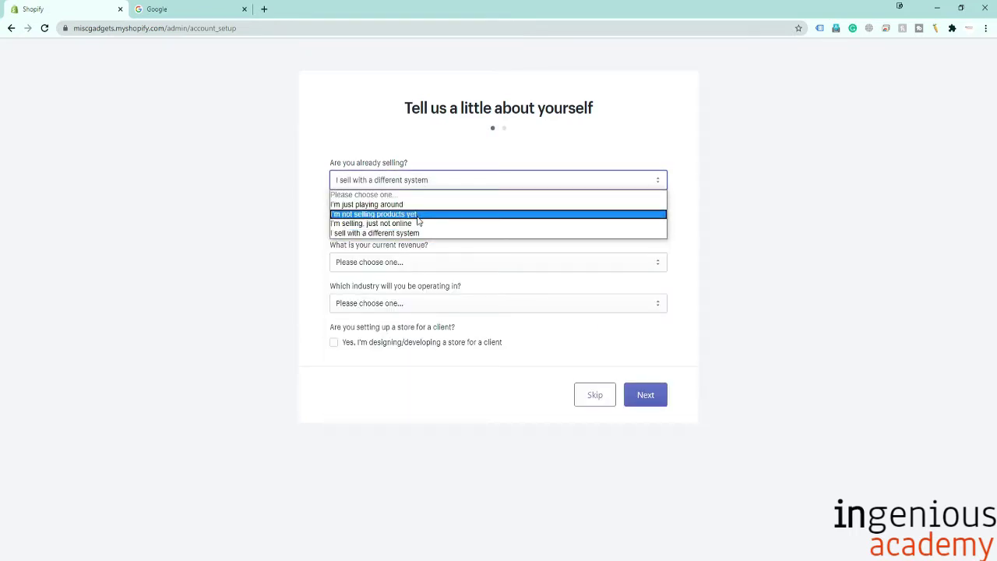
{"action": "left_click", "coordinate": [419, 214]}
{"action": "left_click", "coordinate": [419, 221]}
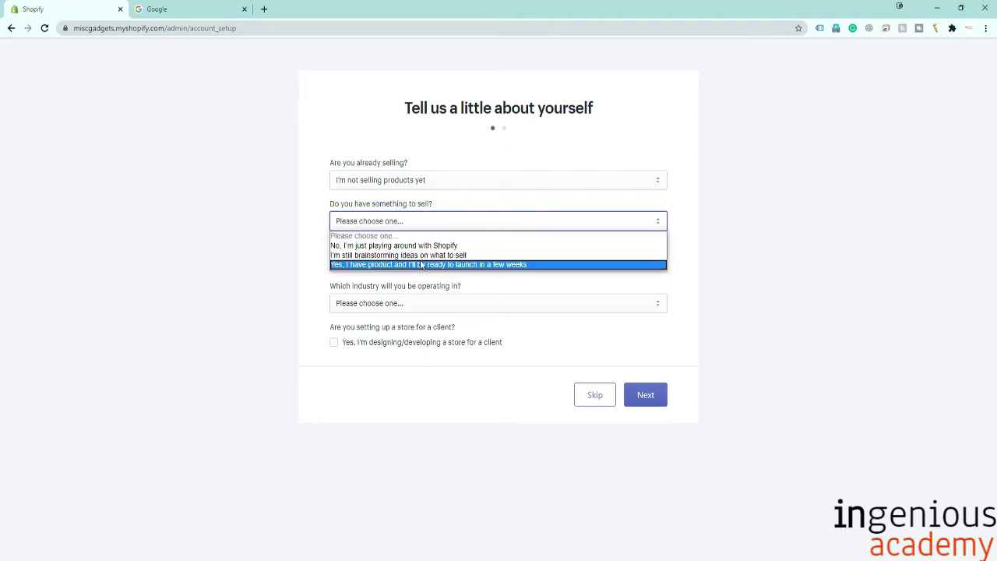
{"action": "left_click", "coordinate": [413, 256]}
Set revenue to ₹0 INR and industry to undecided, mark it a client store, and continue.
{"action": "left_click", "coordinate": [409, 265]}
{"action": "left_click", "coordinate": [408, 286]}
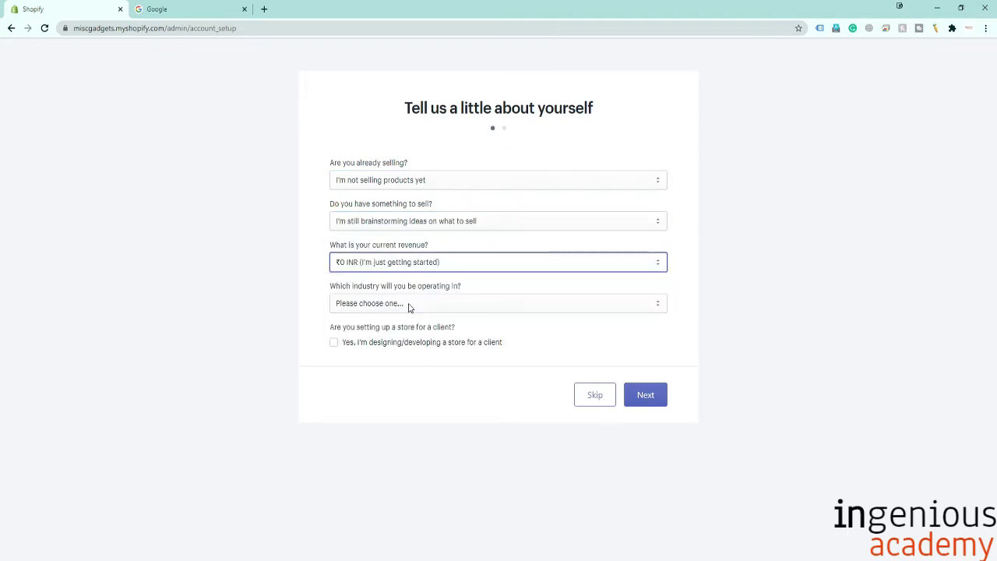
{"action": "left_click", "coordinate": [407, 304]}
{"action": "left_click", "coordinate": [388, 481]}
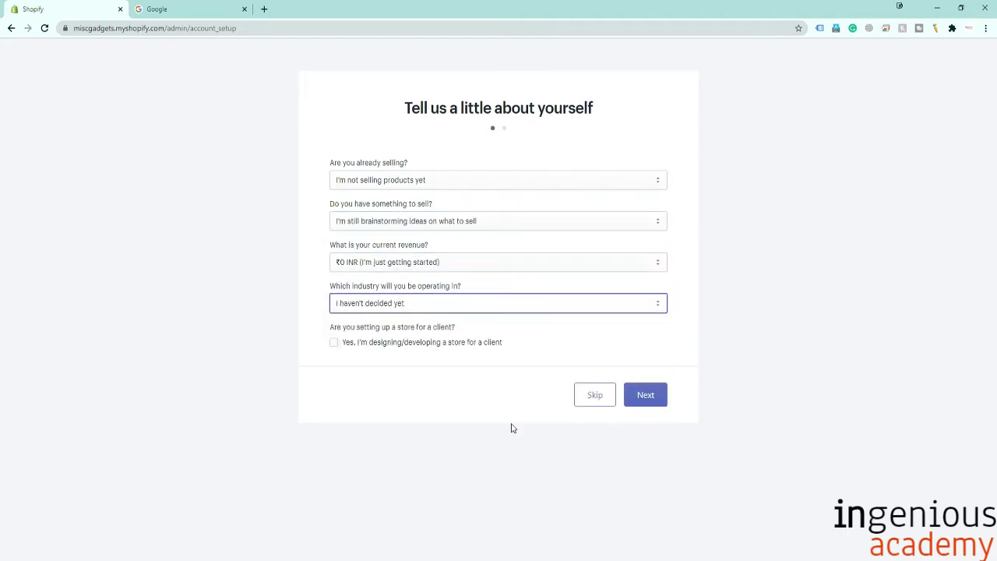
{"action": "left_click", "coordinate": [396, 348]}
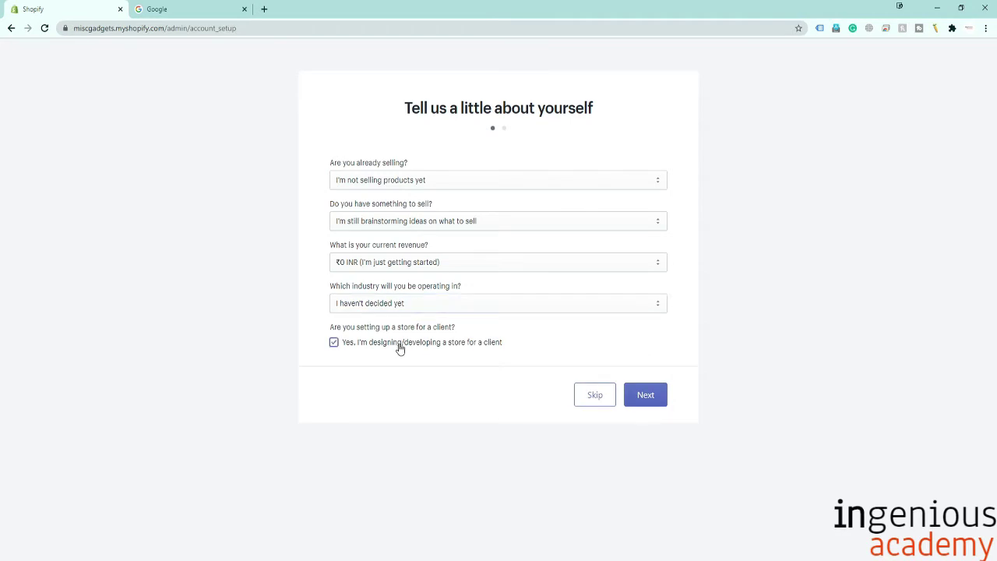
{"action": "left_click", "coordinate": [645, 395]}
Autofill the name and street address from a saved profile and close the suggestions.
{"action": "left_click", "coordinate": [432, 211]}
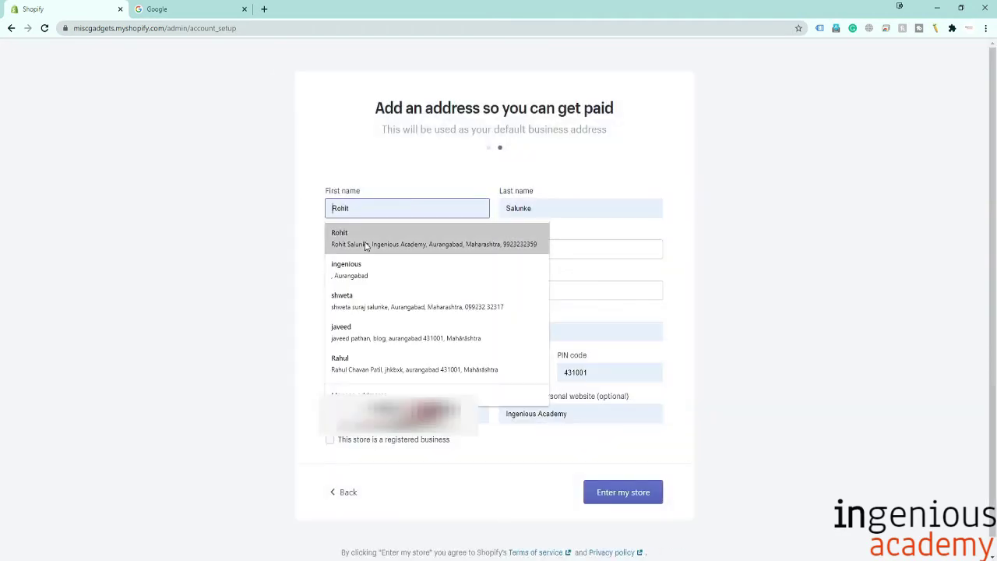
{"action": "left_click", "coordinate": [384, 246]}
{"action": "left_click", "coordinate": [402, 256]}
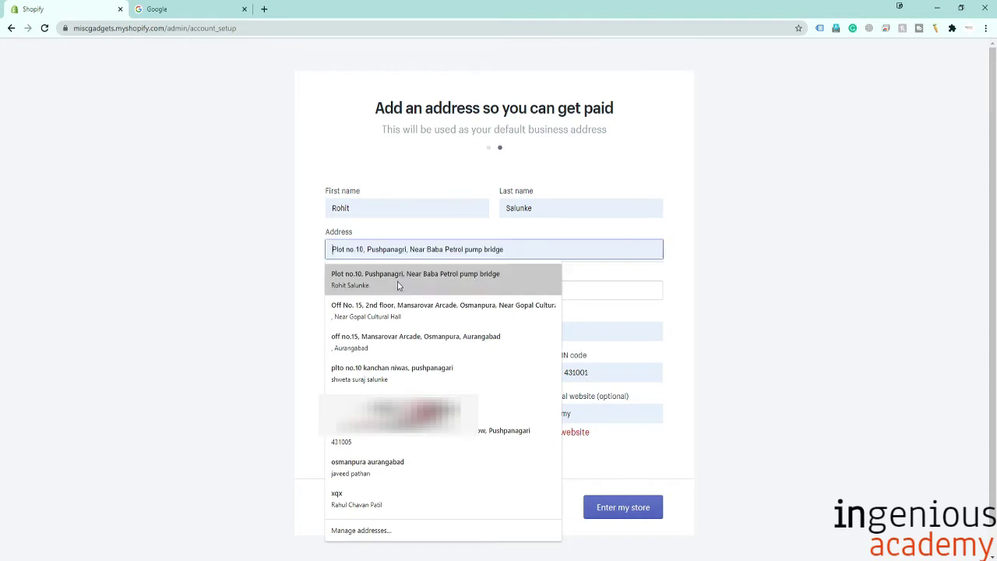
{"action": "left_click", "coordinate": [403, 285]}
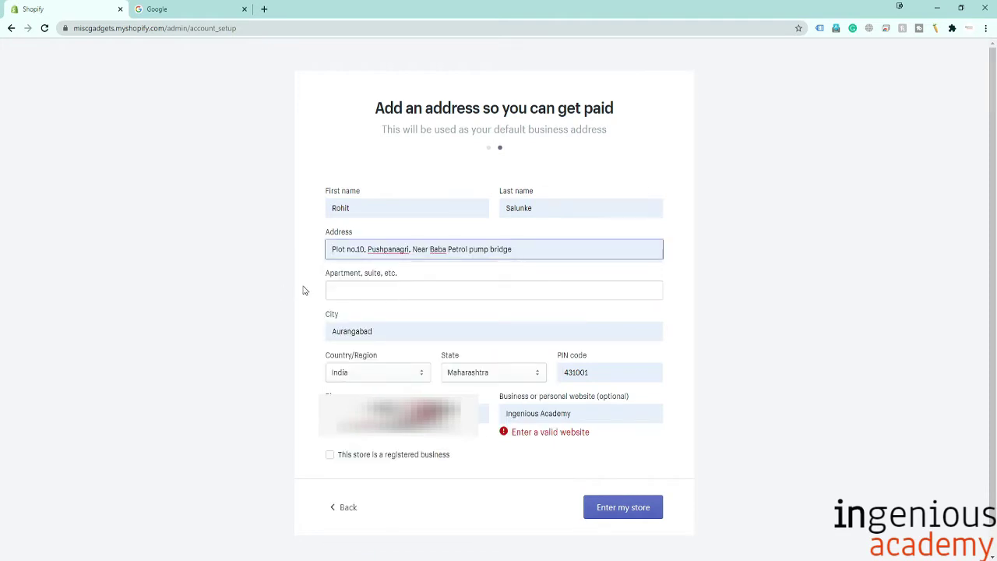
{"action": "left_click", "coordinate": [363, 287]}
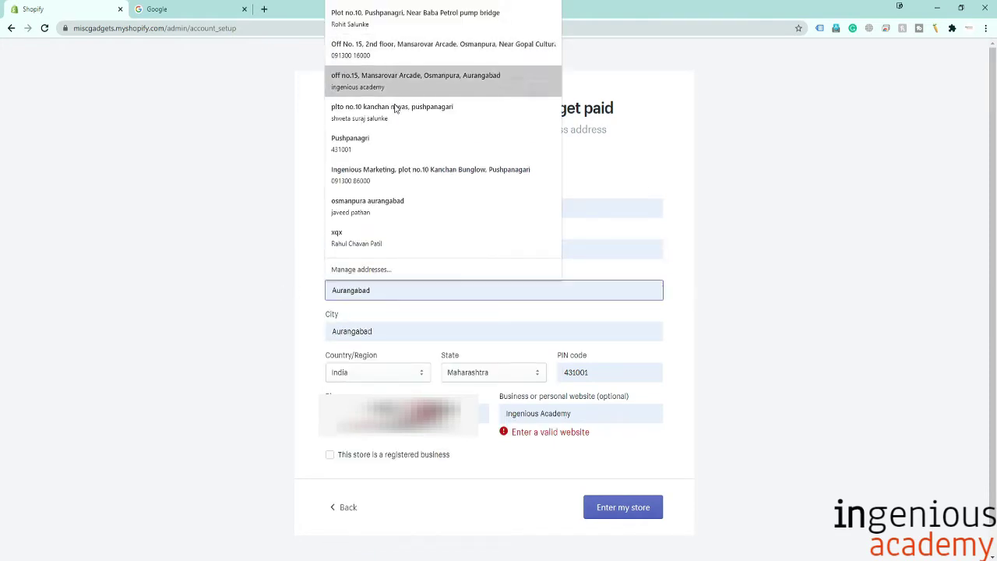
{"action": "key", "text": "Escape"}
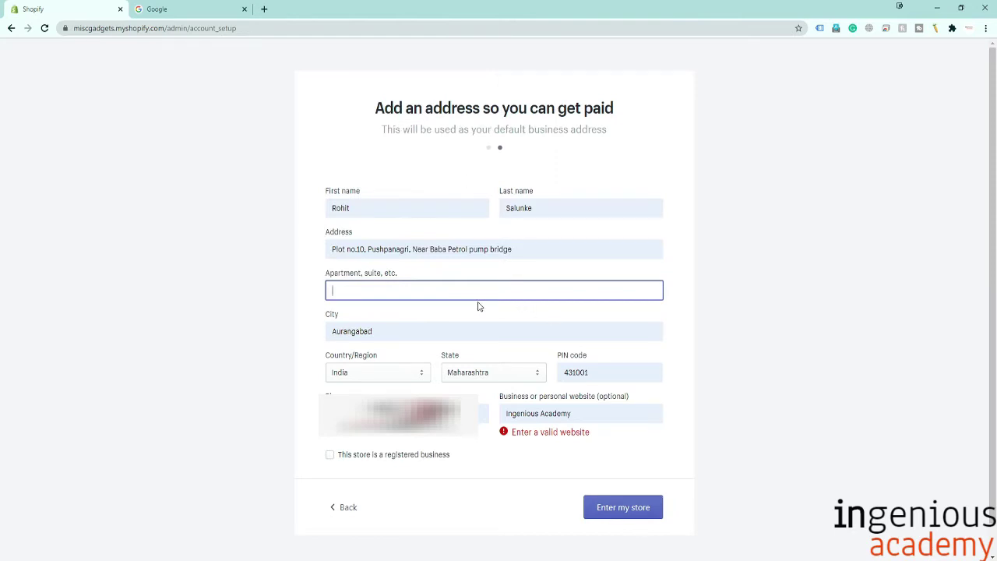
Clear the invalid business website entry and submit the address to enter the store.
{"action": "left_click", "coordinate": [586, 414]}
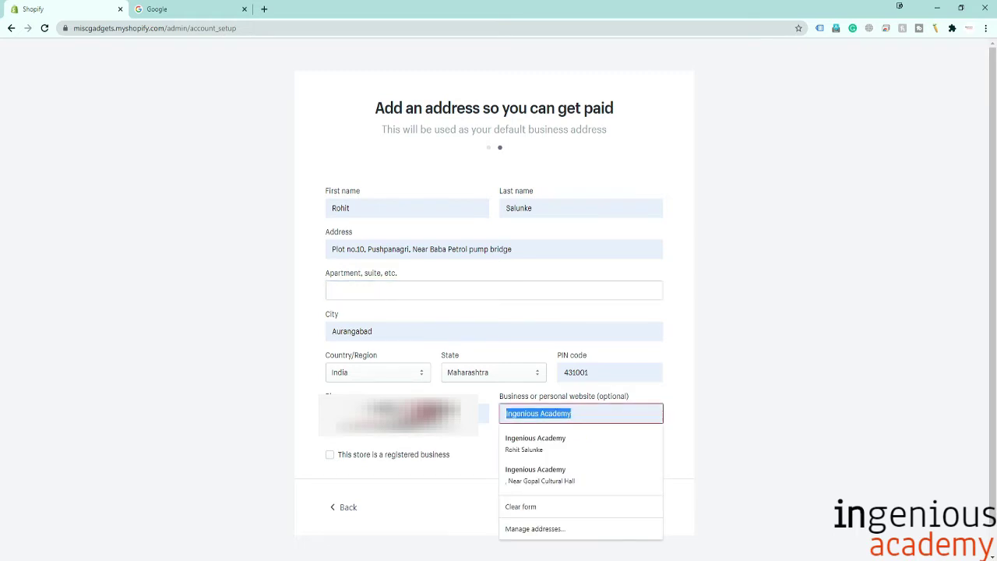
{"action": "type", "text": "https://"}
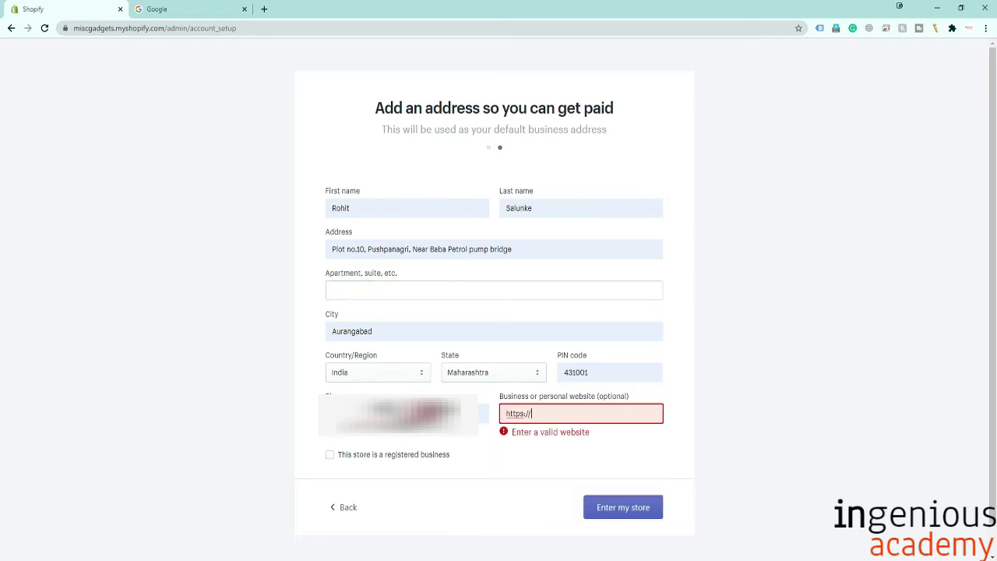
{"action": "type", "text": "www.digita"}
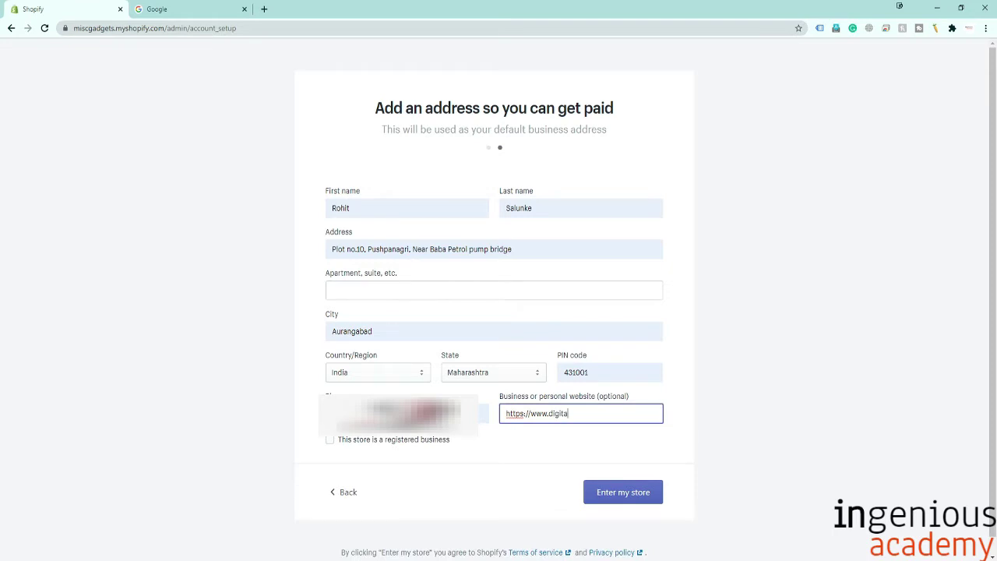
{"action": "type", "text": "lmarketingby"}
{"action": "key", "text": "ctrl+a"}
{"action": "key", "text": "BackSpace"}
{"action": "left_click", "coordinate": [483, 413]}
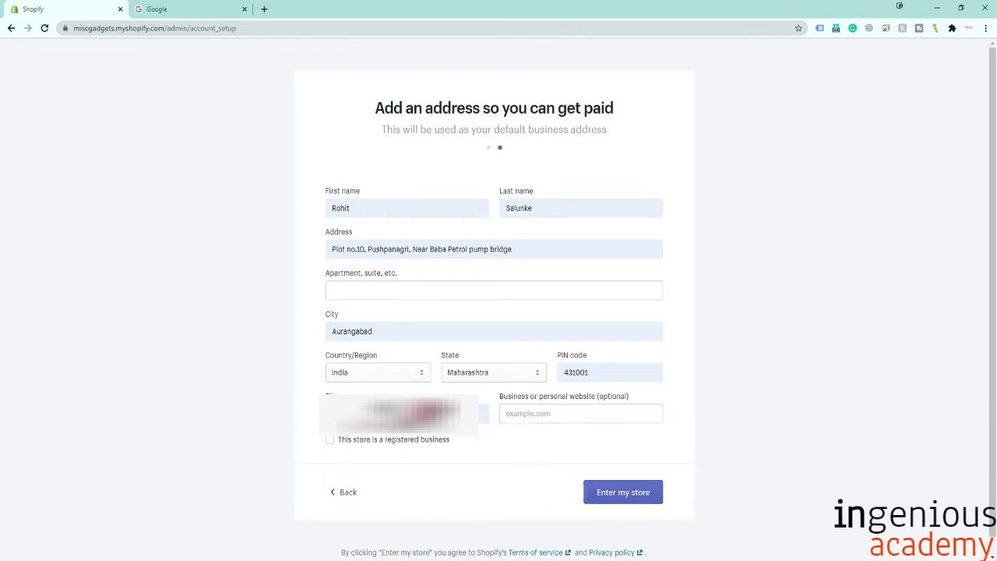
{"action": "left_click", "coordinate": [296, 413]}
{"action": "left_click", "coordinate": [626, 489]}
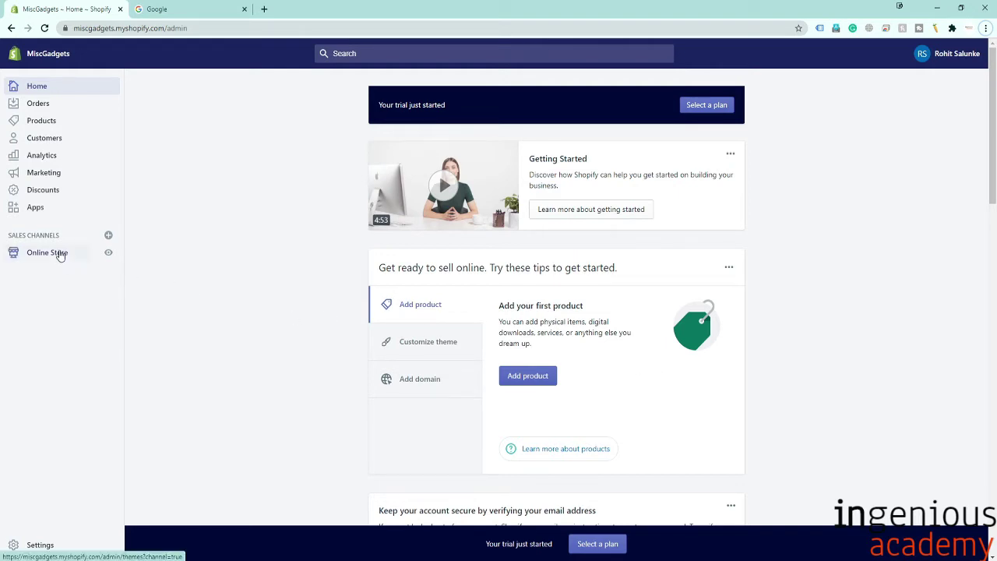
From the Online Store themes page, open the Shopify Theme Store in a new tab.
{"action": "left_click", "coordinate": [59, 256]}
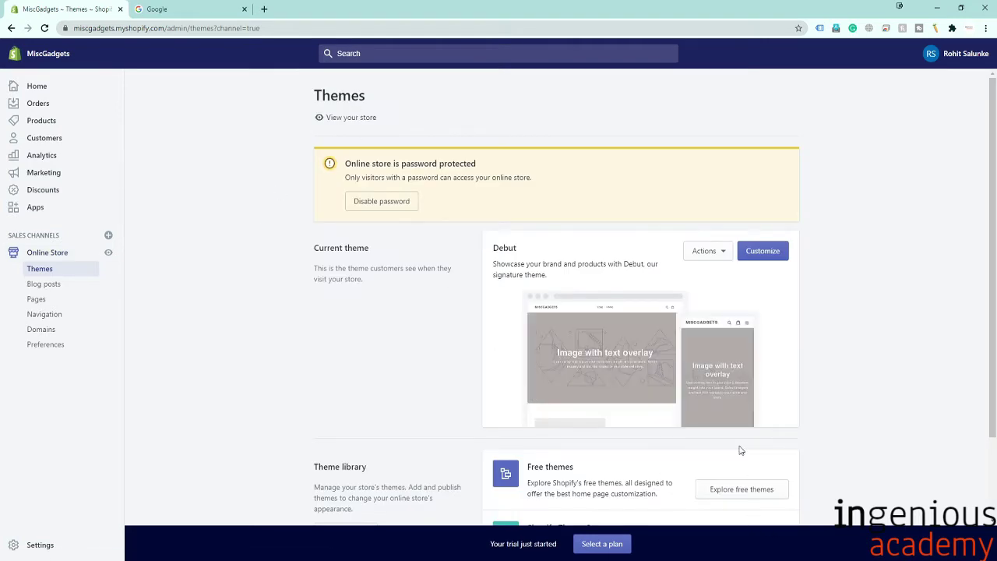
{"action": "scroll", "coordinate": [657, 408], "scroll_direction": "down", "scroll_amount": 2}
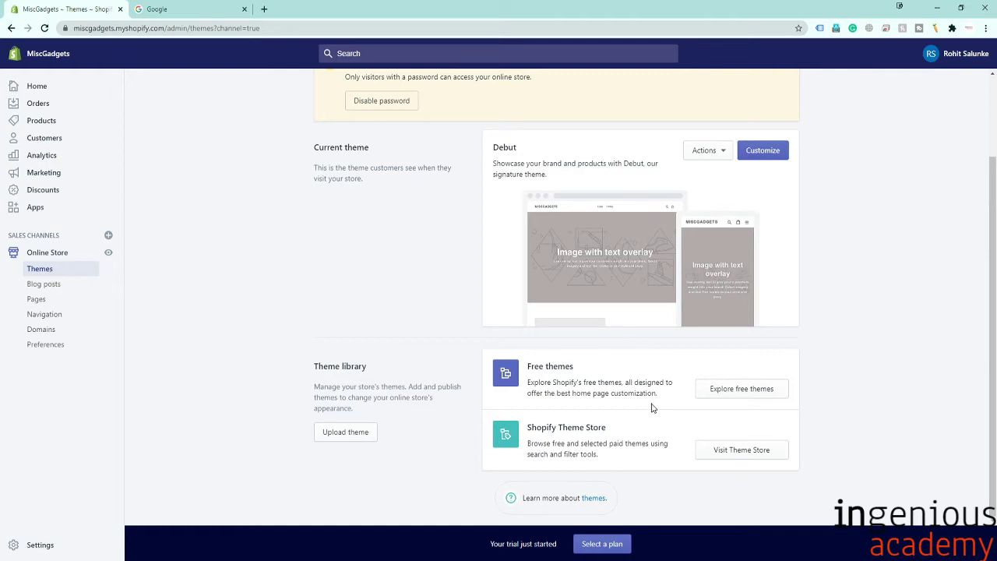
{"action": "left_click", "coordinate": [762, 455]}
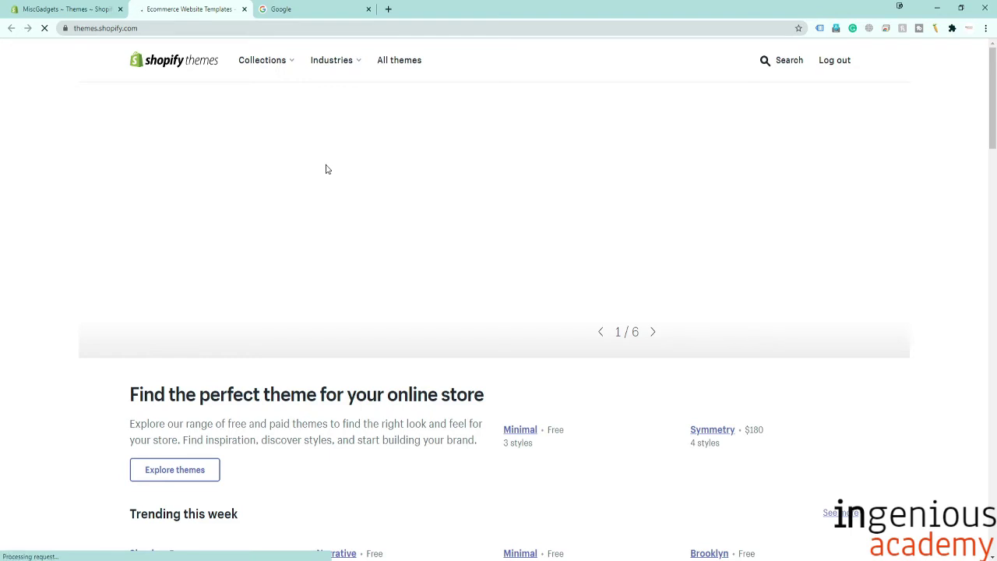
Open the free Minimal theme and add it to the MiscGadgets store.
{"action": "scroll", "coordinate": [328, 169], "scroll_direction": "down", "scroll_amount": 2}
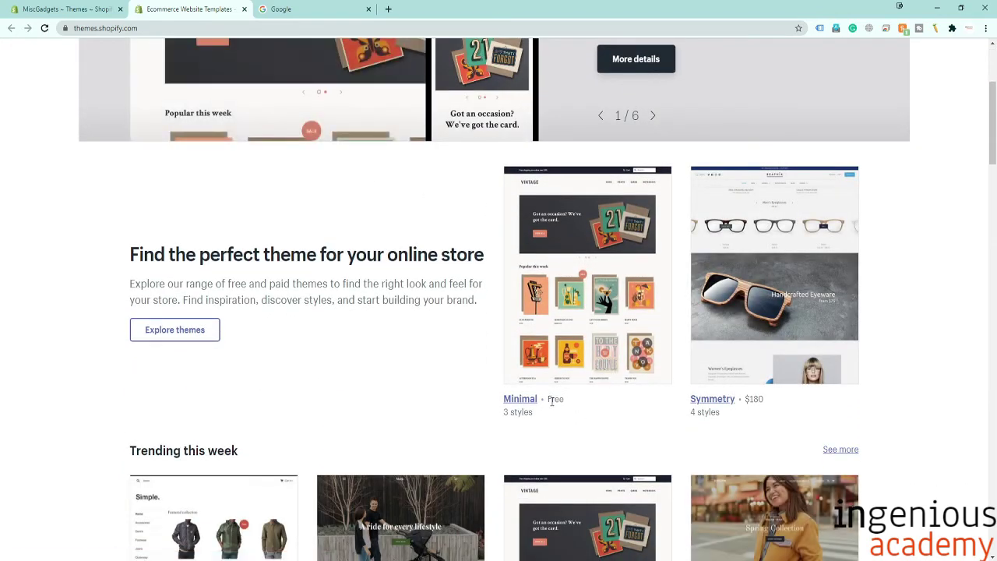
{"action": "left_click", "coordinate": [581, 343]}
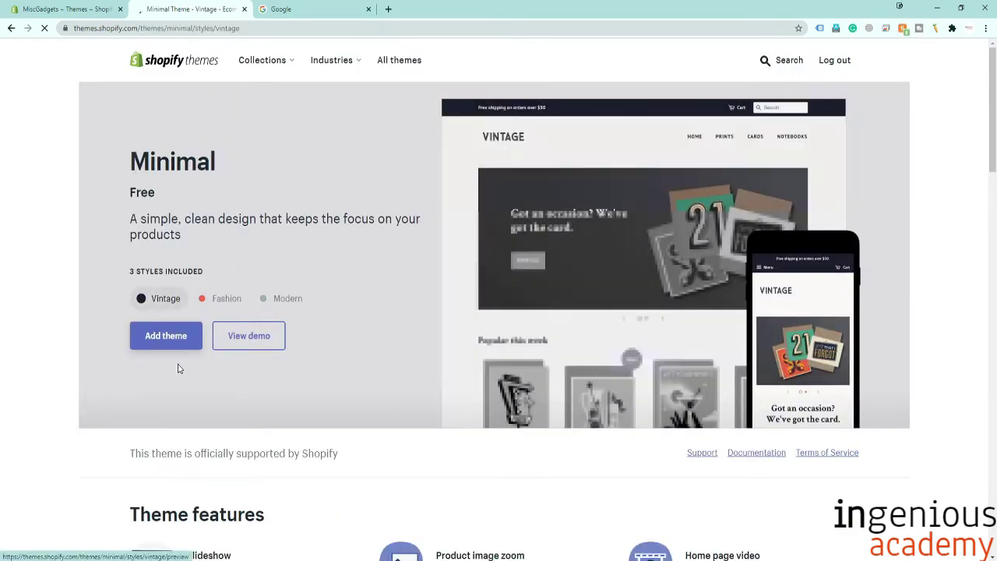
{"action": "left_click", "coordinate": [149, 336]}
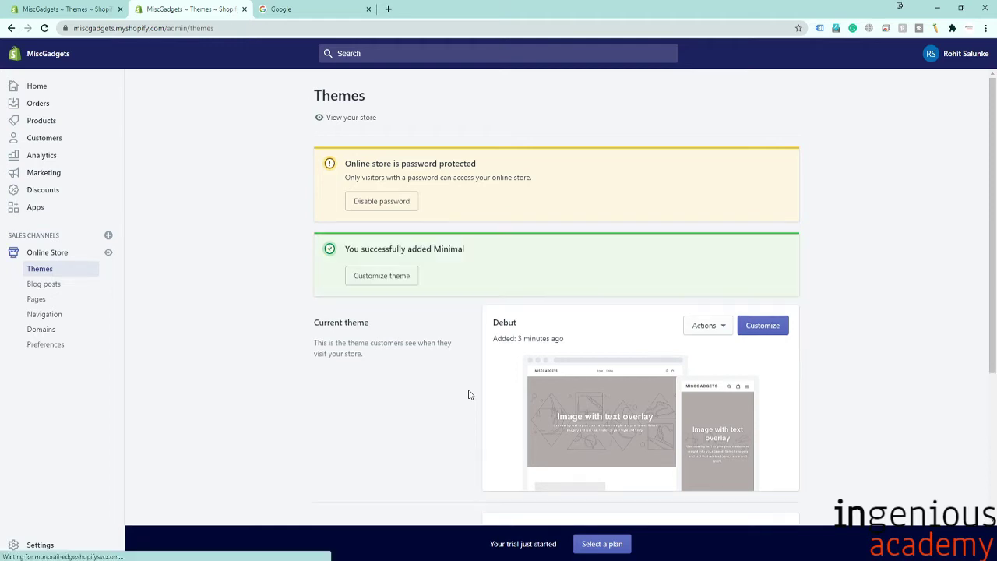
Scroll to the theme library to confirm Minimal is listed as just added.
{"action": "scroll", "coordinate": [469, 394], "scroll_direction": "down", "scroll_amount": 2}
{"action": "scroll", "coordinate": [469, 394], "scroll_direction": "down", "scroll_amount": 2}
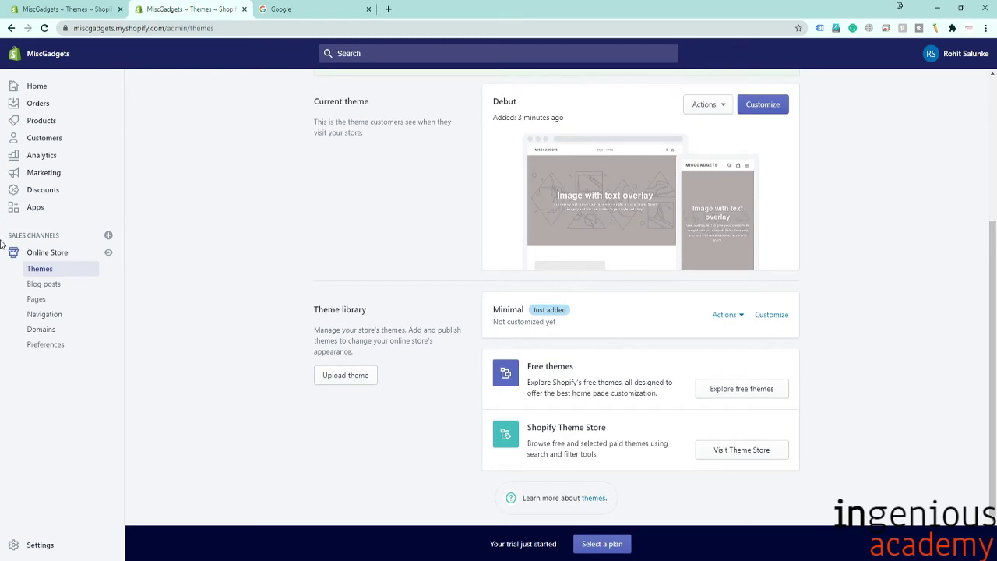
Open Pages, start a new page and keep the default page template.
{"action": "left_click", "coordinate": [53, 302]}
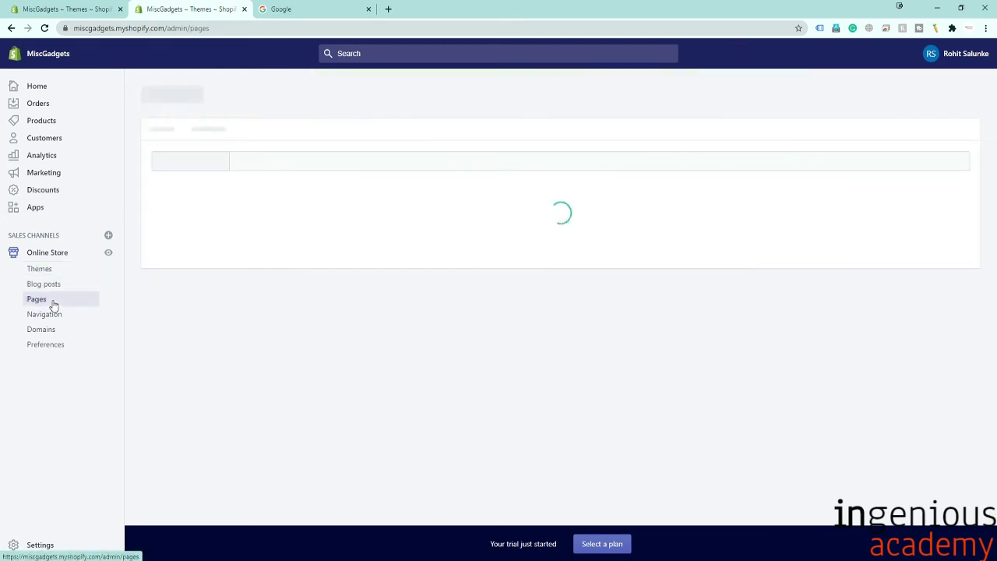
{"action": "scroll", "coordinate": [429, 350], "scroll_direction": "down", "scroll_amount": 1}
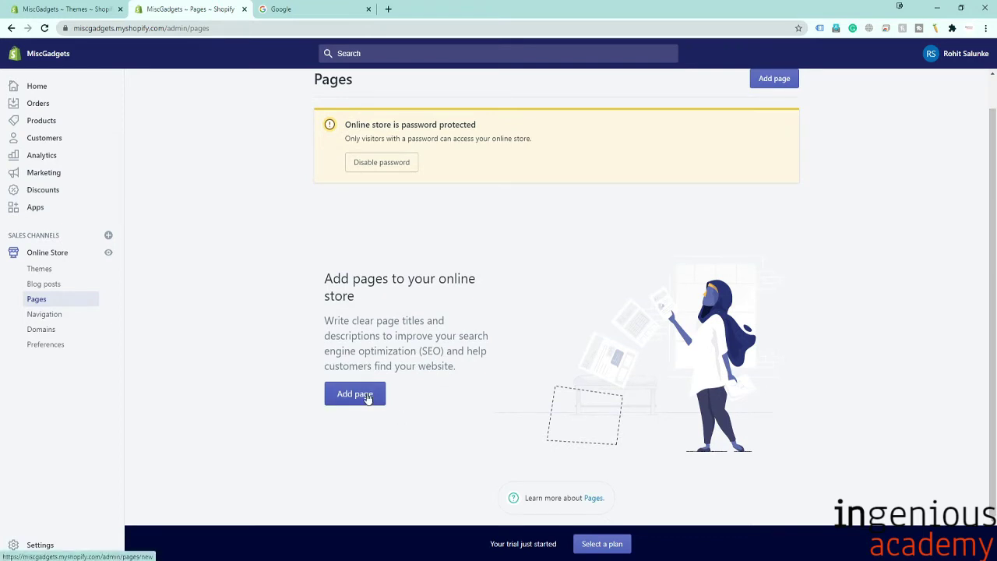
{"action": "left_click", "coordinate": [368, 396]}
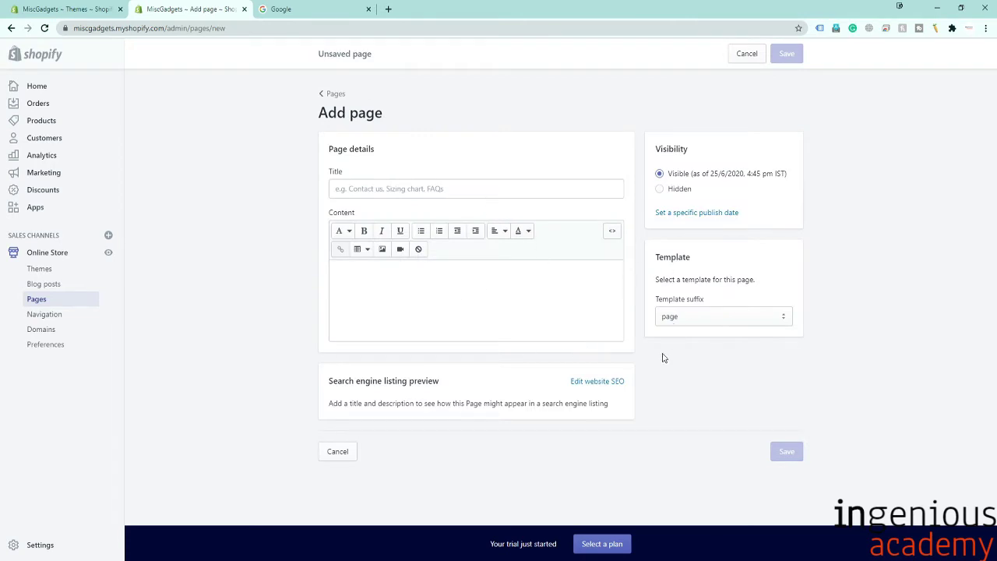
{"action": "left_click", "coordinate": [702, 321]}
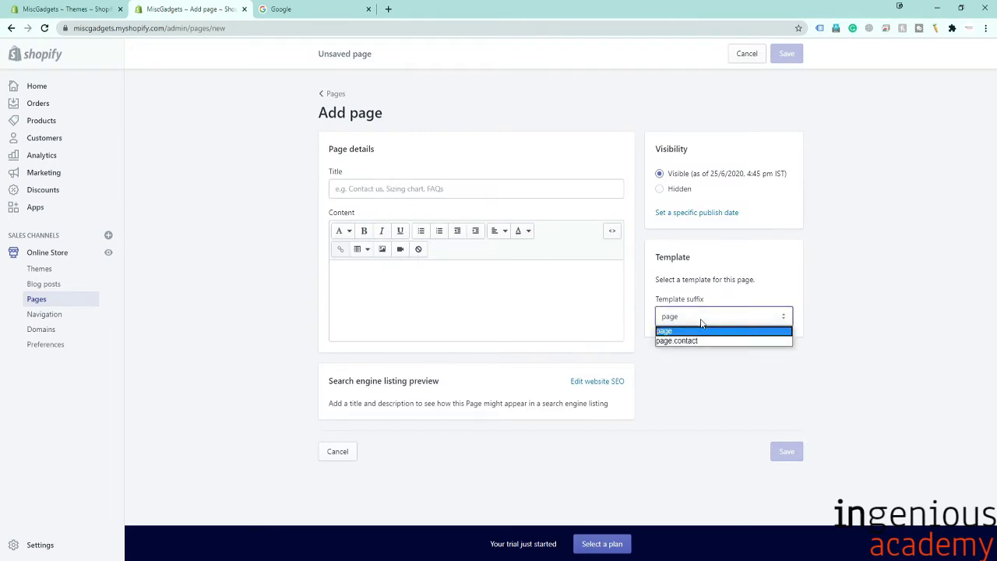
{"action": "left_click", "coordinate": [702, 330]}
View the Navigation, Domains and Preferences settings, then open the Products list.
{"action": "left_click", "coordinate": [62, 315]}
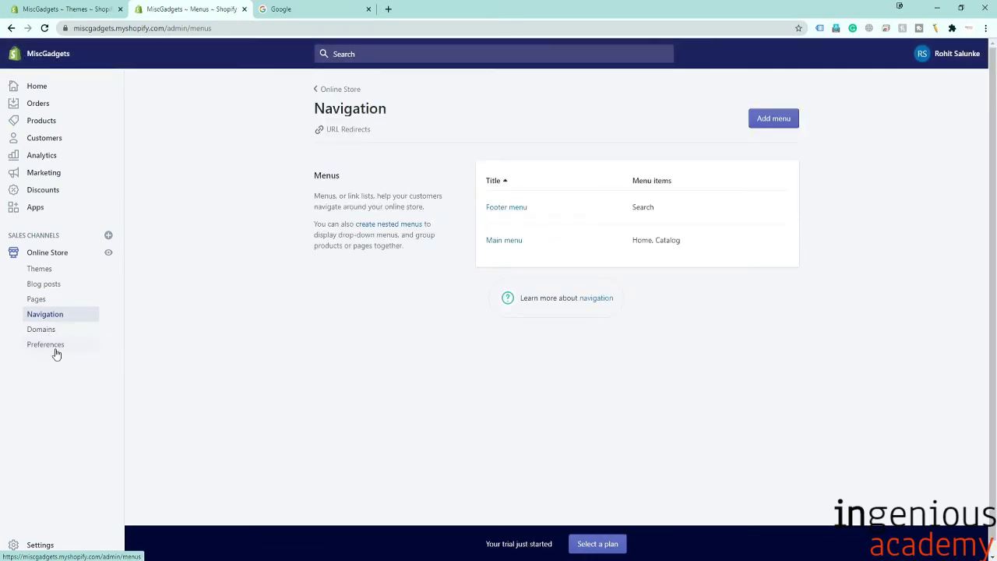
{"action": "left_click", "coordinate": [43, 332]}
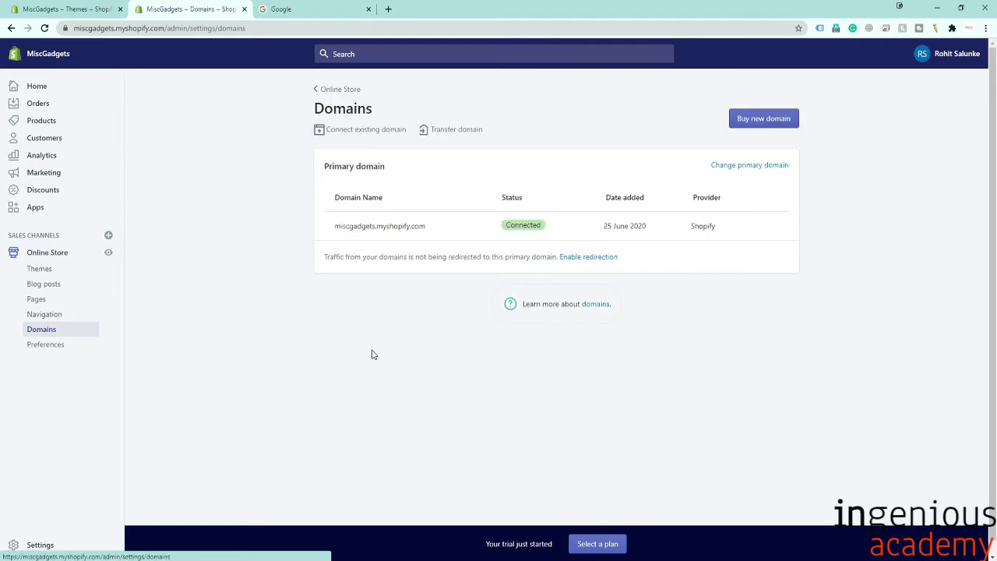
{"action": "left_click", "coordinate": [52, 351]}
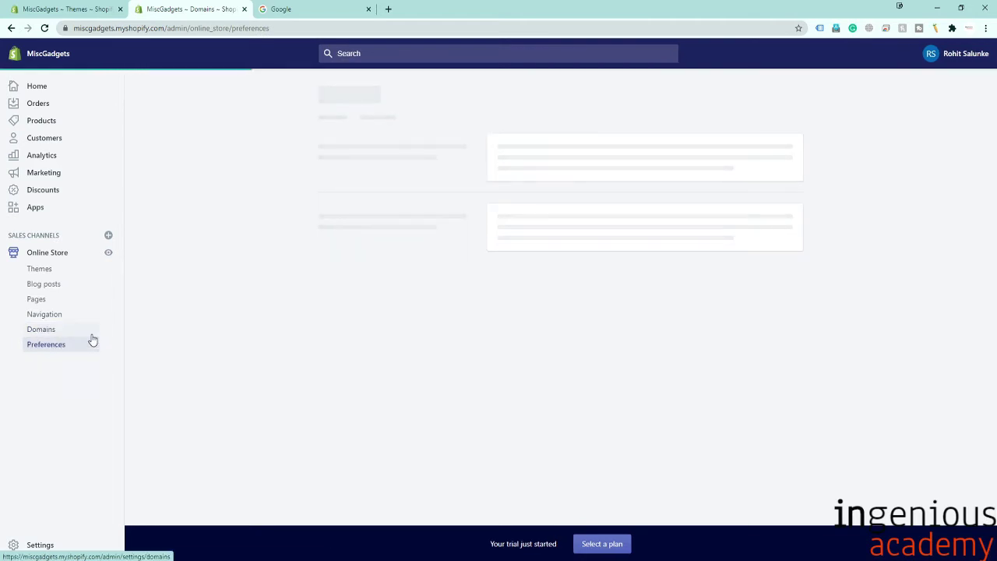
{"action": "left_click", "coordinate": [42, 125]}
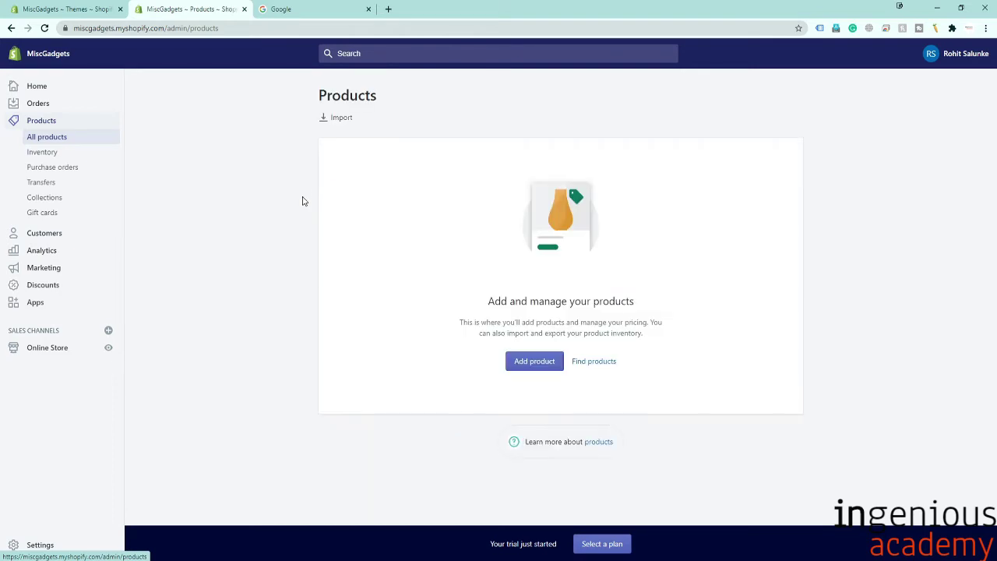
Read the blog's dropshipping apps list down to Oberlo, then start a new product.
{"action": "left_click", "coordinate": [596, 362]}
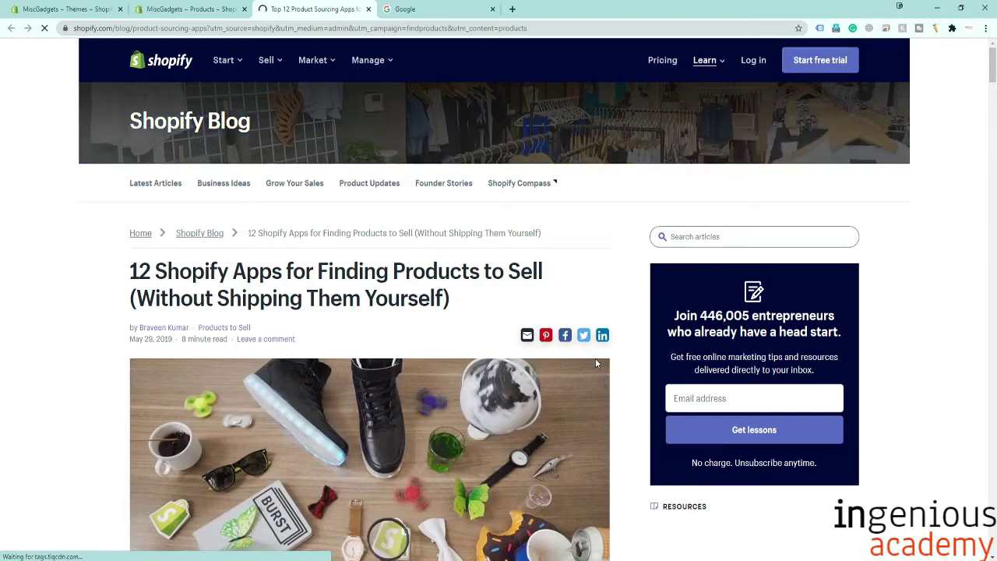
{"action": "scroll", "coordinate": [334, 335], "scroll_direction": "down", "scroll_amount": 6}
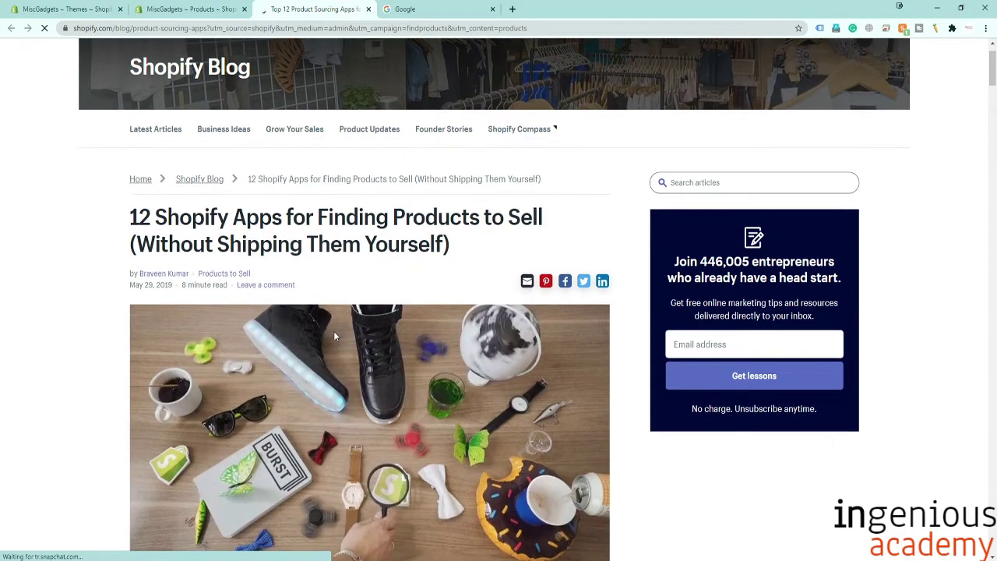
{"action": "scroll", "coordinate": [334, 336], "scroll_direction": "down", "scroll_amount": 5}
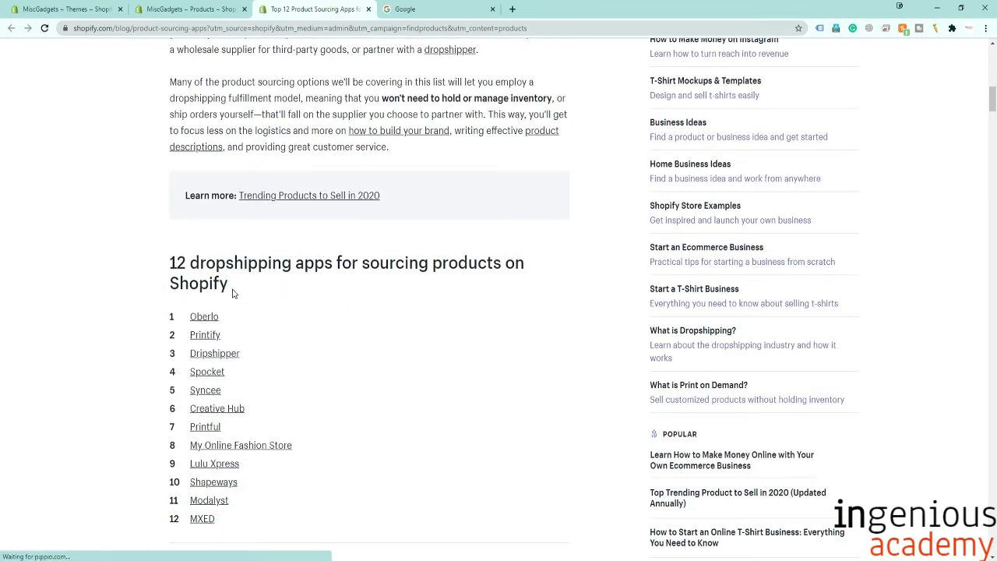
{"action": "left_click_drag", "start_coordinate": [232, 293], "coordinate": [164, 260]}
{"action": "left_click", "coordinate": [269, 287]}
{"action": "scroll", "coordinate": [269, 288], "scroll_direction": "down", "scroll_amount": 1}
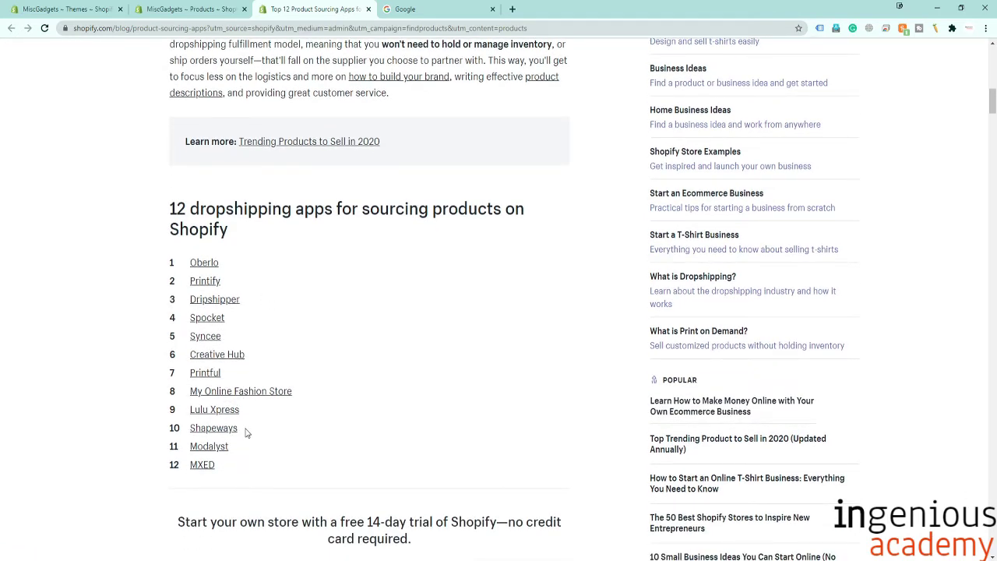
{"action": "scroll", "coordinate": [250, 433], "scroll_direction": "down", "scroll_amount": 5}
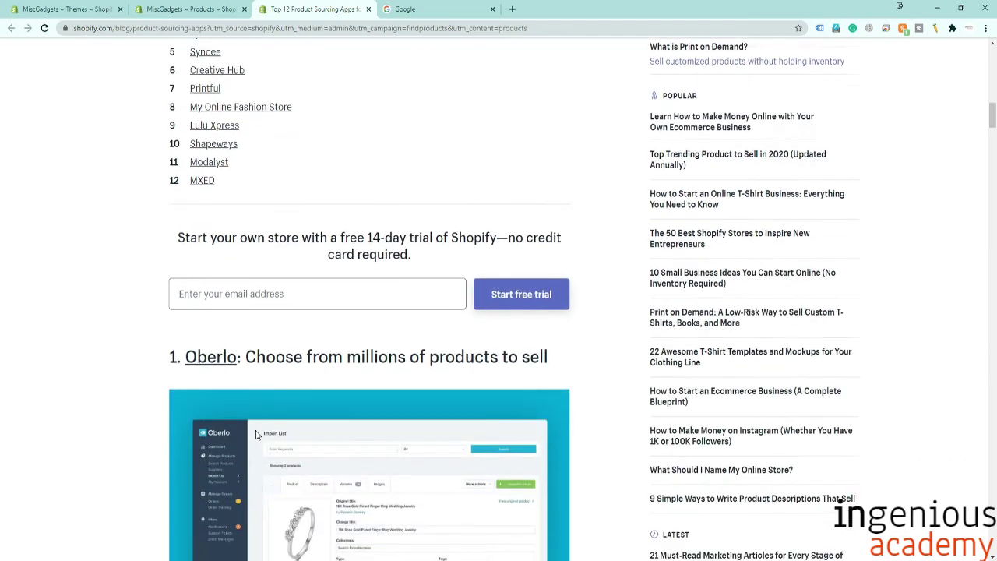
{"action": "scroll", "coordinate": [256, 434], "scroll_direction": "down", "scroll_amount": 5}
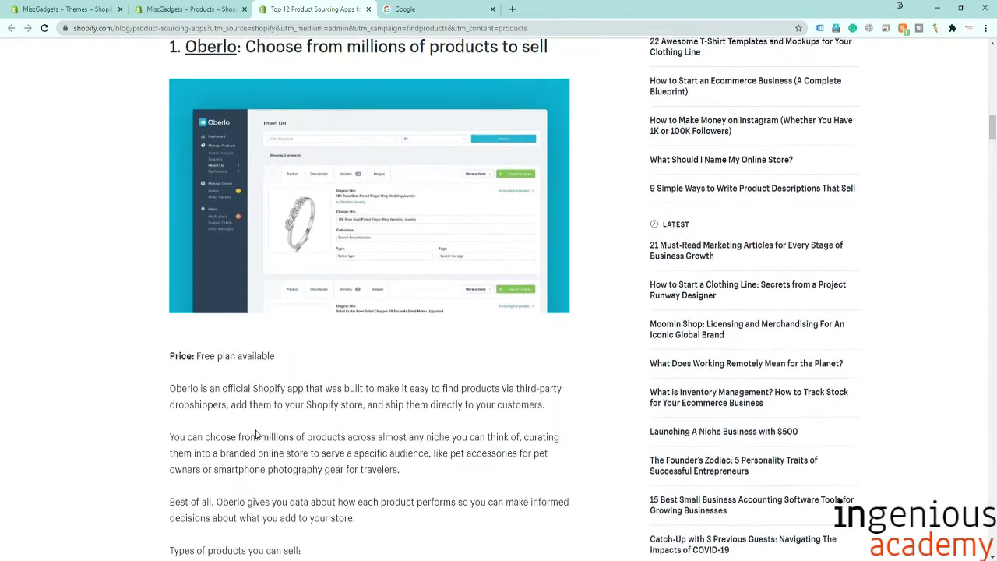
{"action": "scroll", "coordinate": [257, 434], "scroll_direction": "down", "scroll_amount": 3}
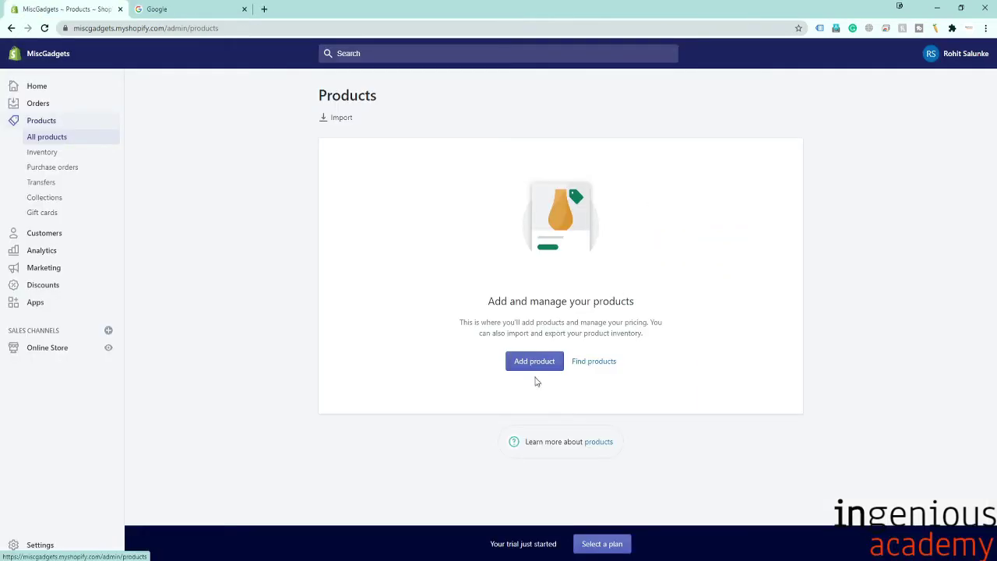
{"action": "left_click", "coordinate": [534, 364]}
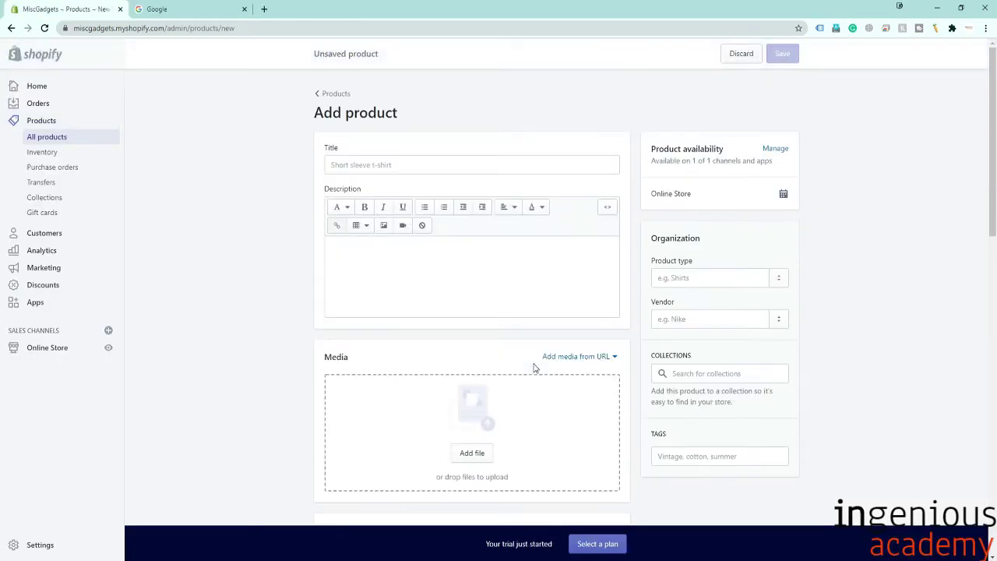
Title the product 'Pack of 3 Shirts' and give it the description '-100% cotton'.
{"action": "left_click", "coordinate": [402, 159]}
{"action": "type", "text": "Pac"}
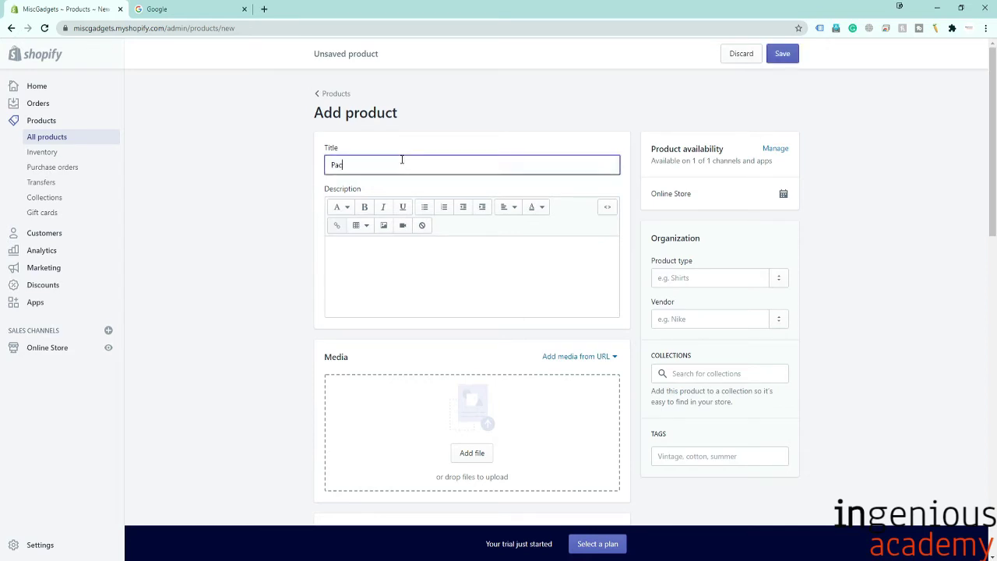
{"action": "type", "text": "k of 3 Shirts"}
{"action": "left_click", "coordinate": [384, 263]}
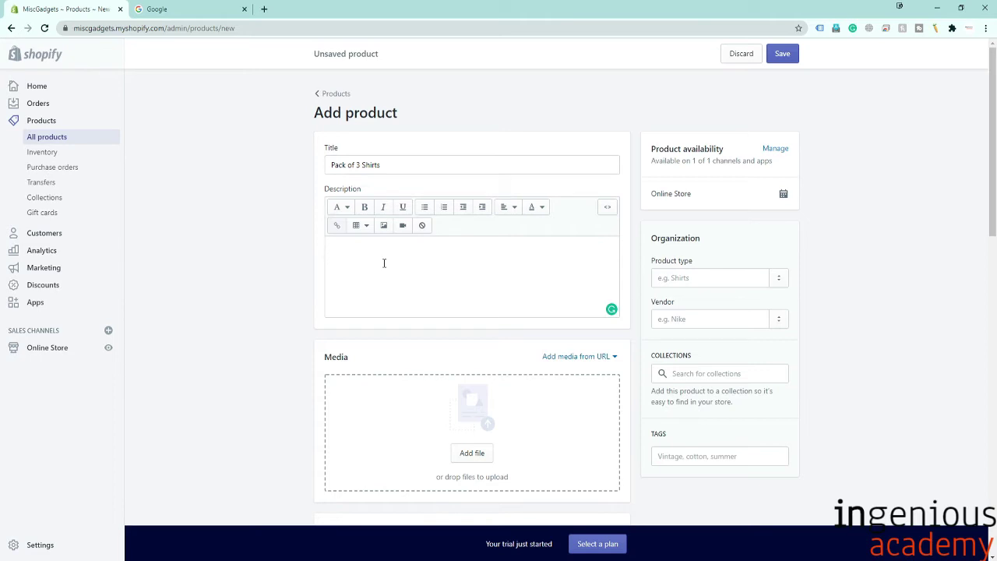
{"action": "type", "text": "-10"}
{"action": "type", "text": "0% cottomn"}
{"action": "type", "text": "n"}
{"action": "scroll", "coordinate": [397, 288], "scroll_direction": "down", "scroll_amount": 1}
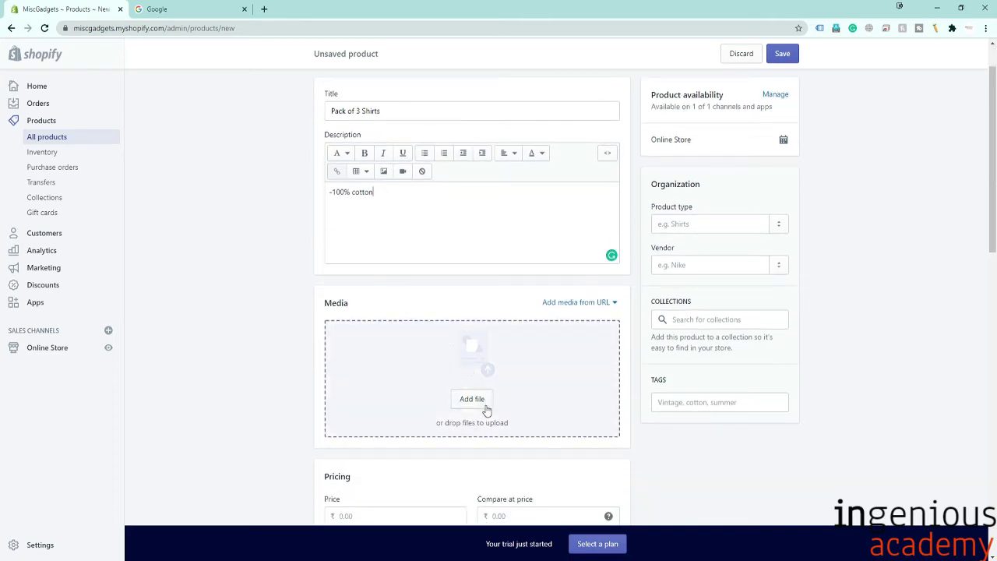
Search Google for 'pack of 3 shirts' images, then return to the product form.
{"action": "left_click", "coordinate": [191, 10]}
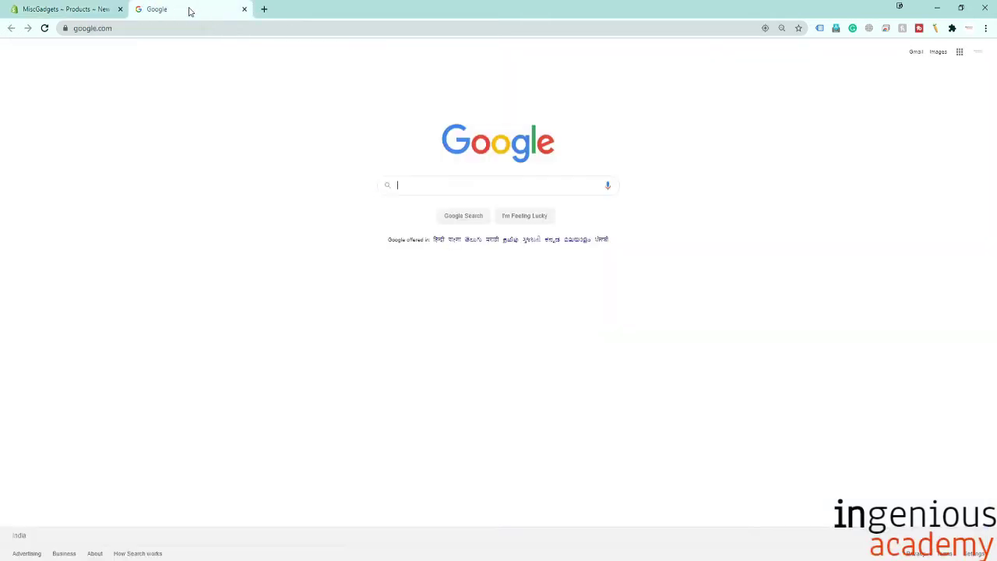
{"action": "left_click", "coordinate": [459, 184]}
{"action": "type", "text": "pack of 3 shirts"}
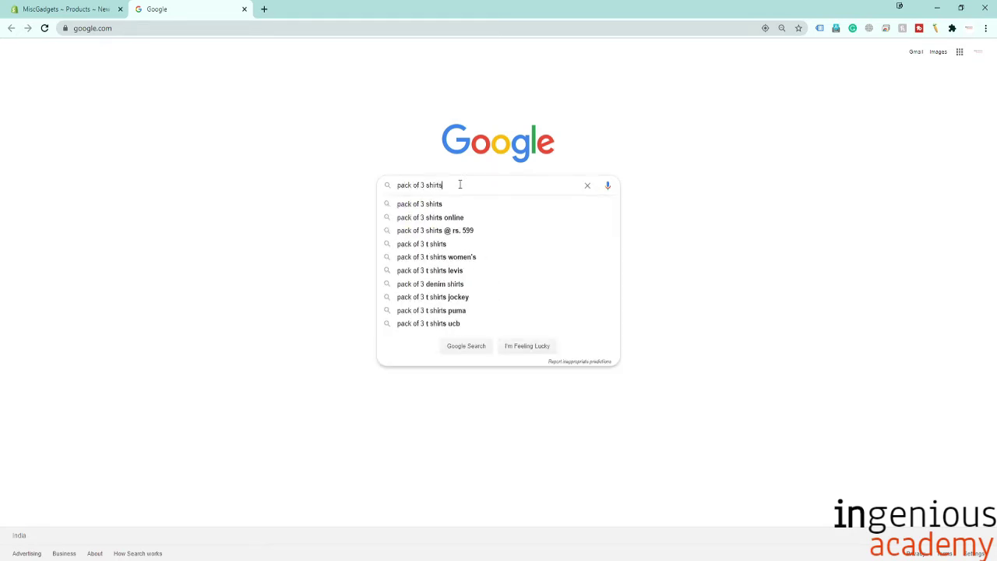
{"action": "key", "text": "Return"}
{"action": "key", "text": "ctrl+shift+Tab"}
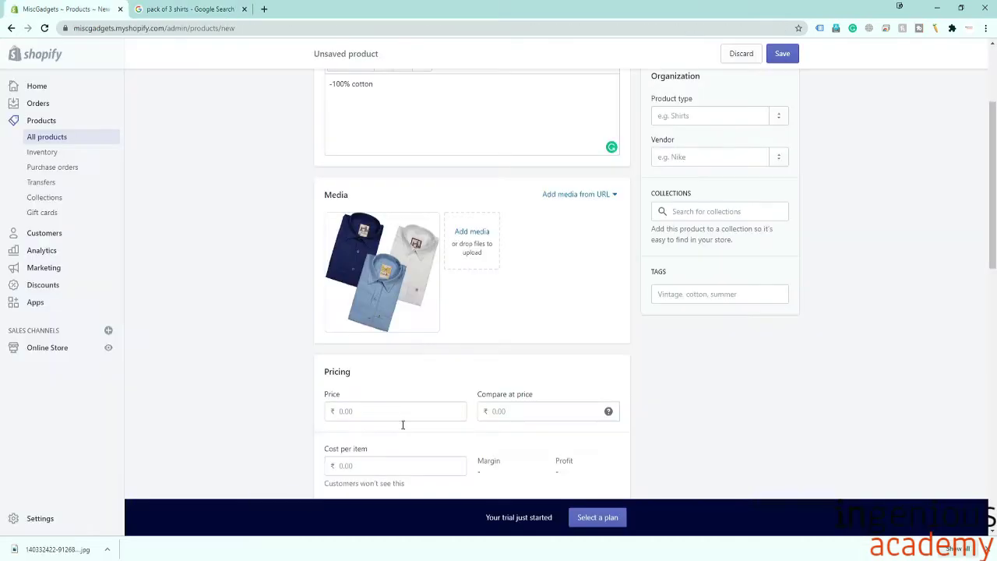
Set the shirt price to 500 with tax charging and quantity tracking turned off.
{"action": "left_click", "coordinate": [370, 414]}
{"action": "type", "text": "500"}
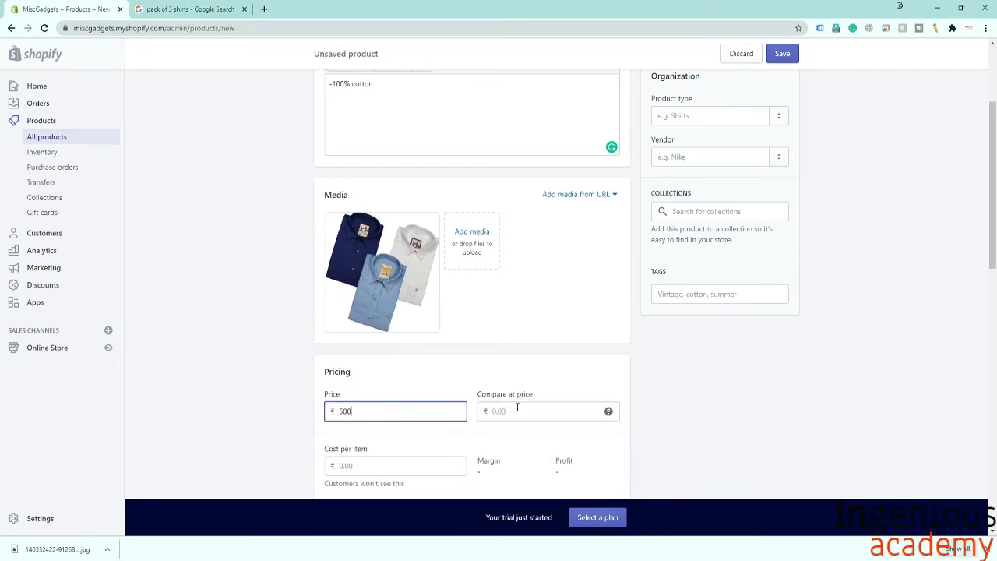
{"action": "scroll", "coordinate": [516, 407], "scroll_direction": "down", "scroll_amount": 2}
{"action": "left_click", "coordinate": [368, 358]}
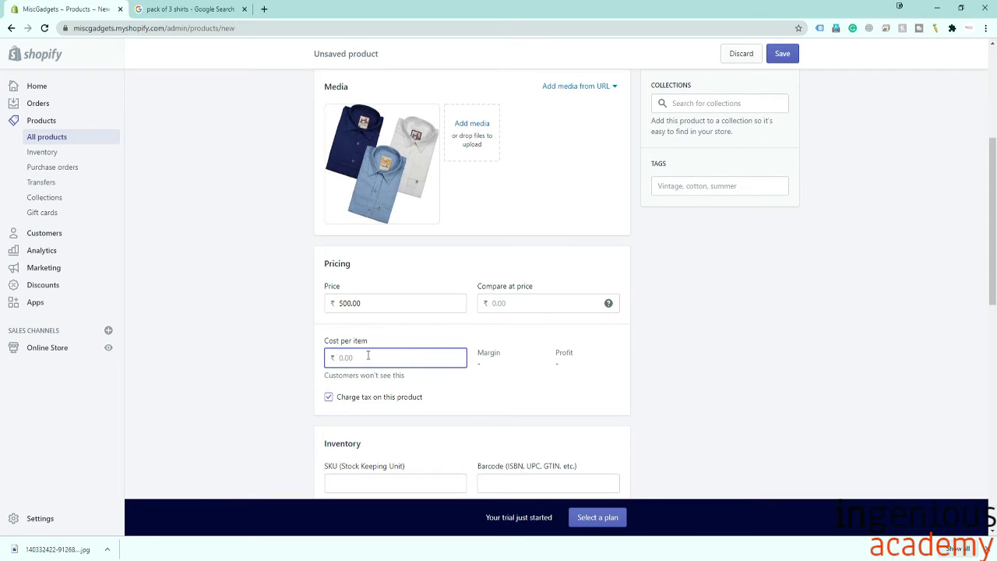
{"action": "scroll", "coordinate": [368, 355], "scroll_direction": "down", "scroll_amount": 2}
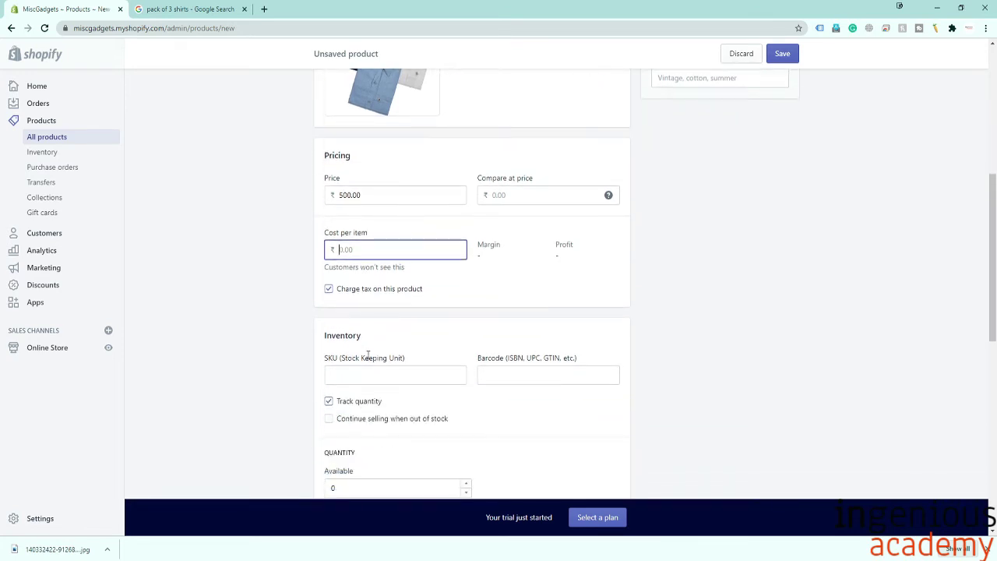
{"action": "left_click", "coordinate": [328, 289]}
{"action": "scroll", "coordinate": [483, 353], "scroll_direction": "down", "scroll_amount": 1}
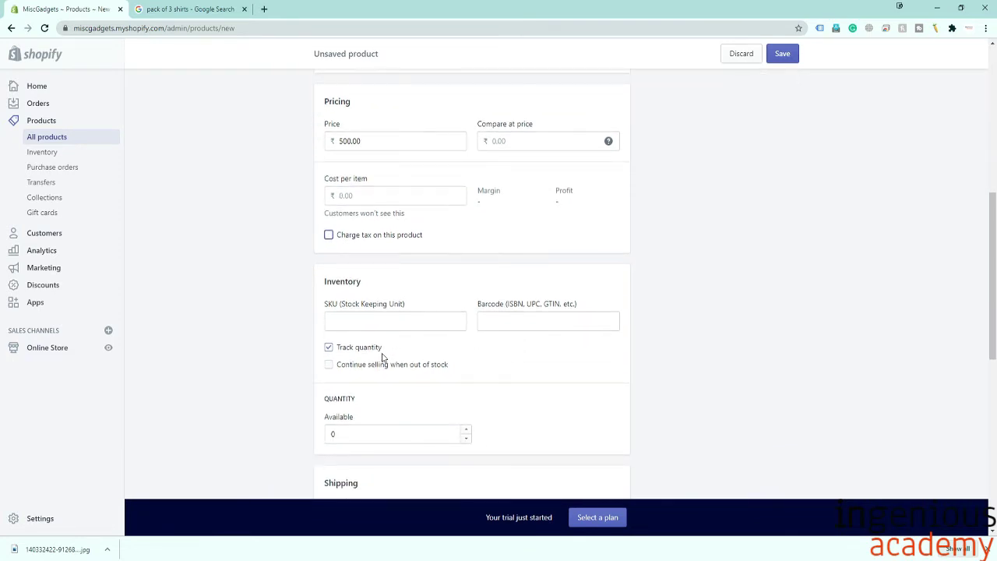
{"action": "left_click", "coordinate": [329, 348]}
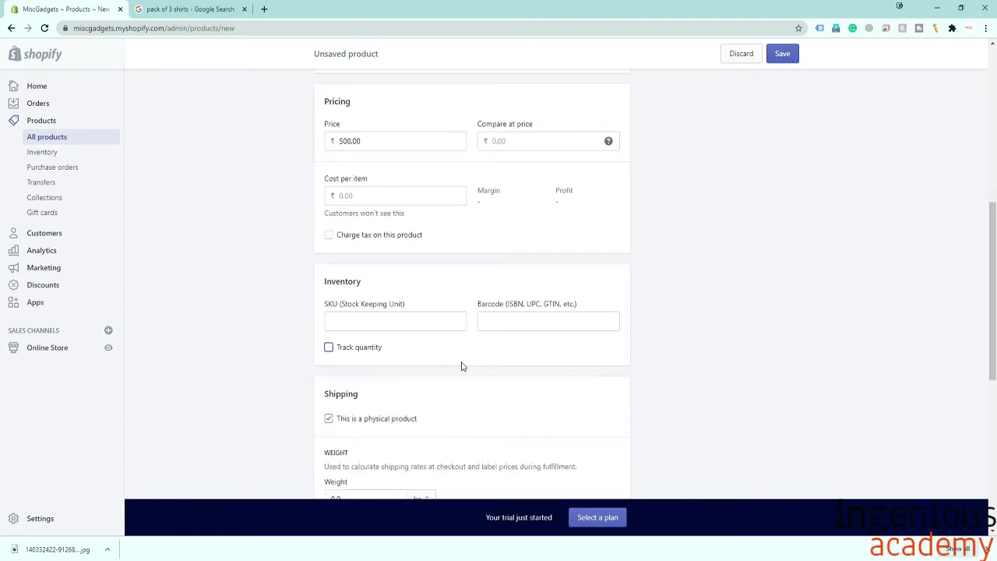
{"action": "scroll", "coordinate": [463, 366], "scroll_direction": "down", "scroll_amount": 2}
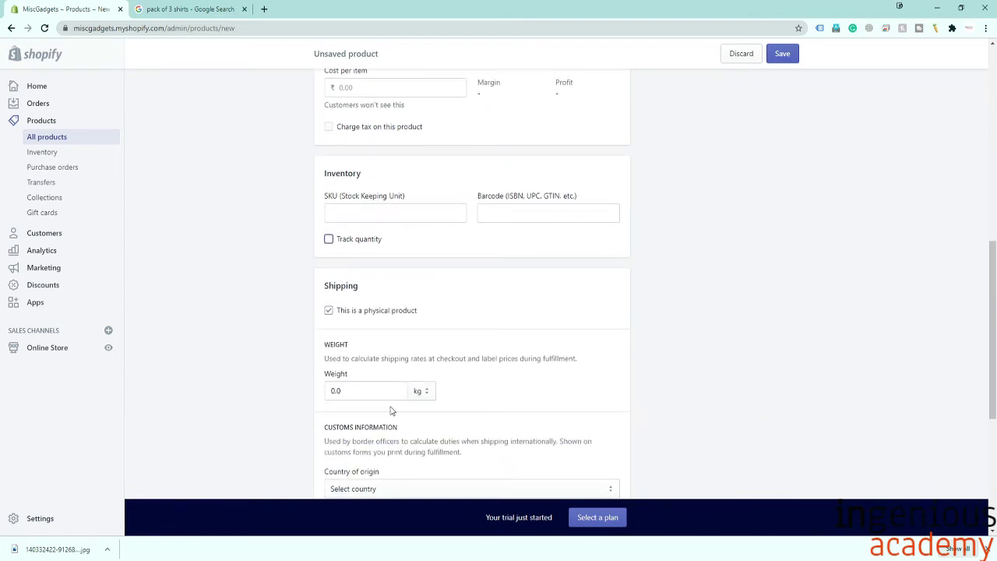
{"action": "scroll", "coordinate": [391, 407], "scroll_direction": "down", "scroll_amount": 3}
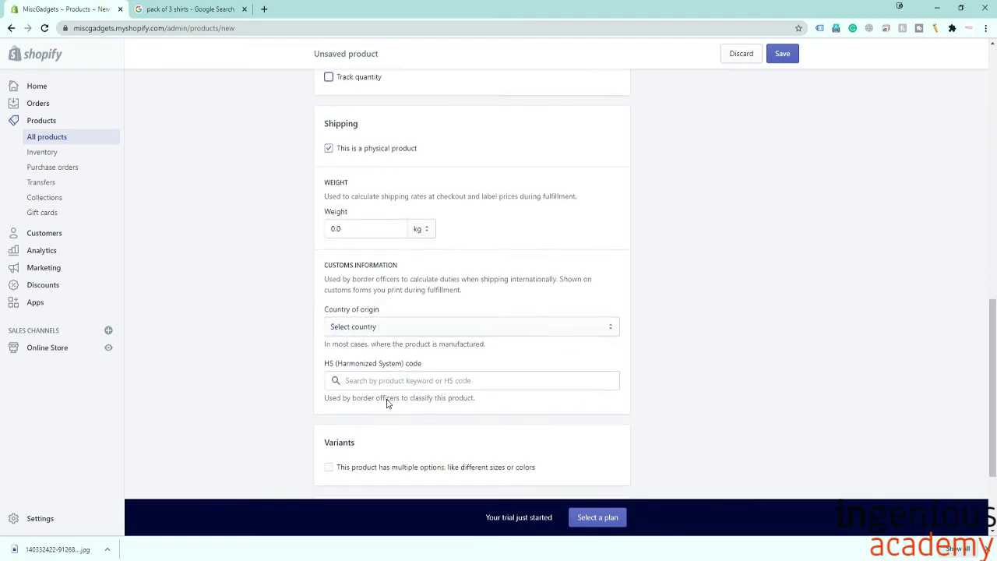
{"action": "left_click", "coordinate": [392, 333]}
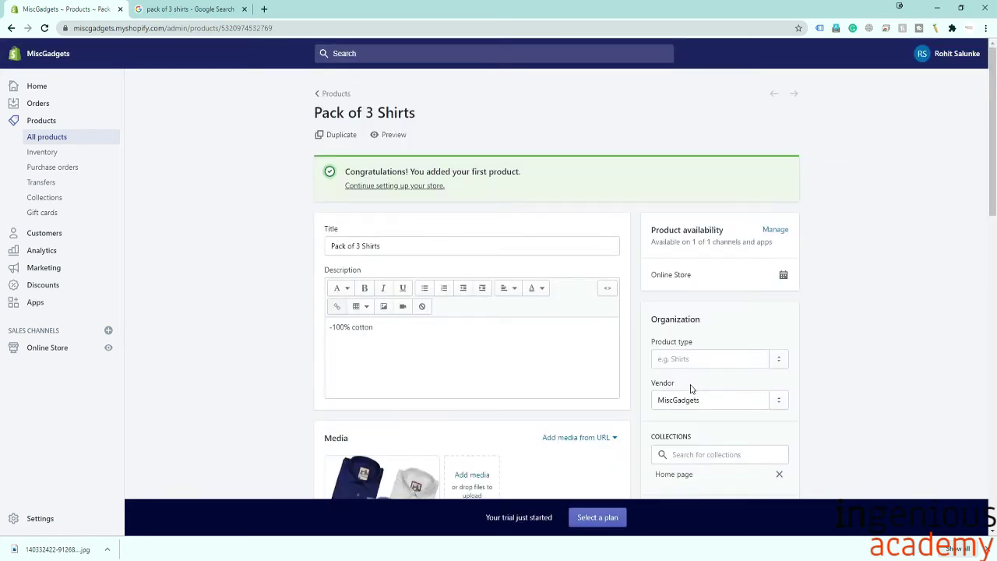
Preview the Pack of 3 Shirts page on the storefront, scroll through it, then close the preview.
{"action": "left_click", "coordinate": [389, 135]}
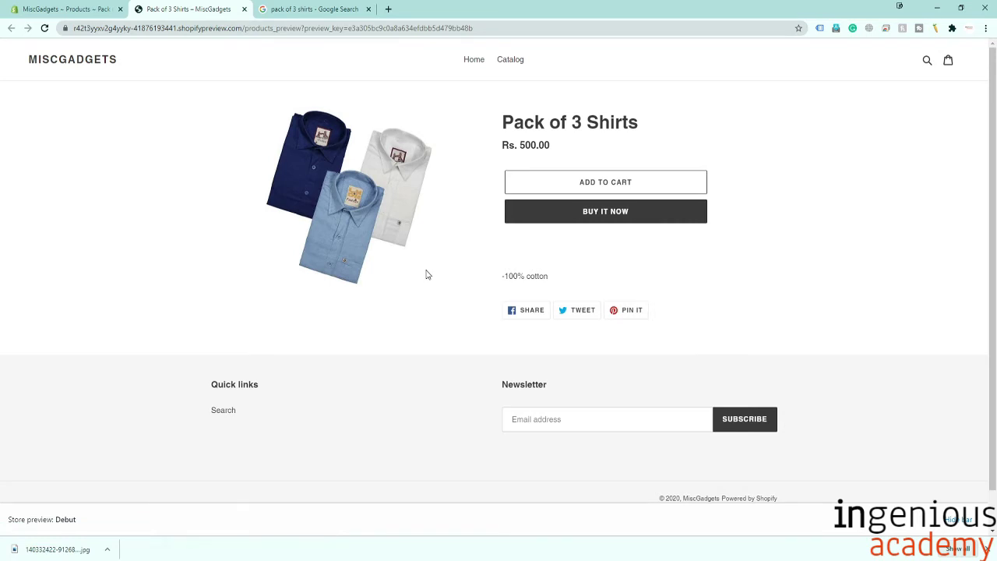
{"action": "scroll", "coordinate": [427, 275], "scroll_direction": "down", "scroll_amount": 1}
{"action": "left_click_drag", "start_coordinate": [782, 460], "coordinate": [659, 457]}
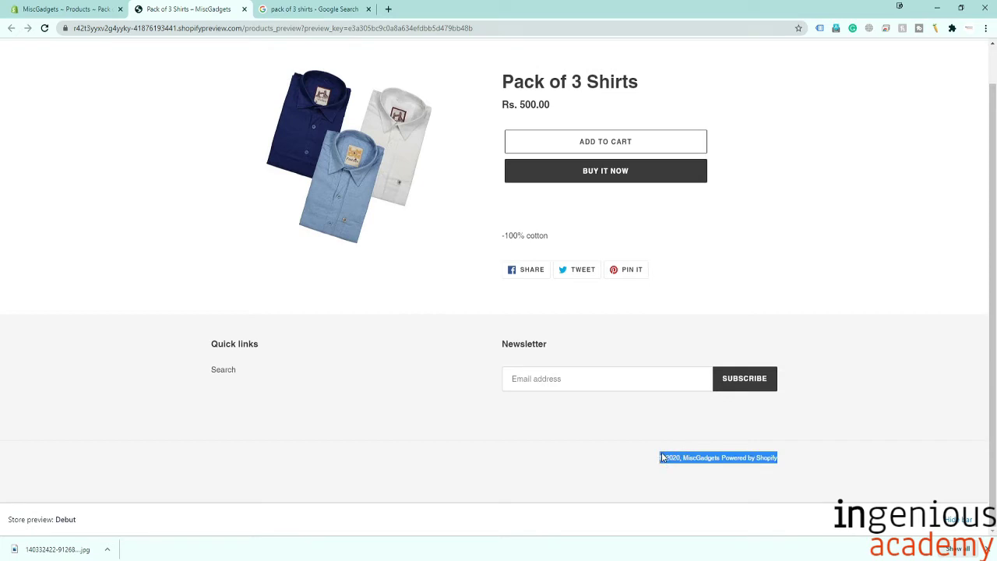
{"action": "left_click", "coordinate": [708, 490]}
{"action": "scroll", "coordinate": [381, 287], "scroll_direction": "up", "scroll_amount": 1}
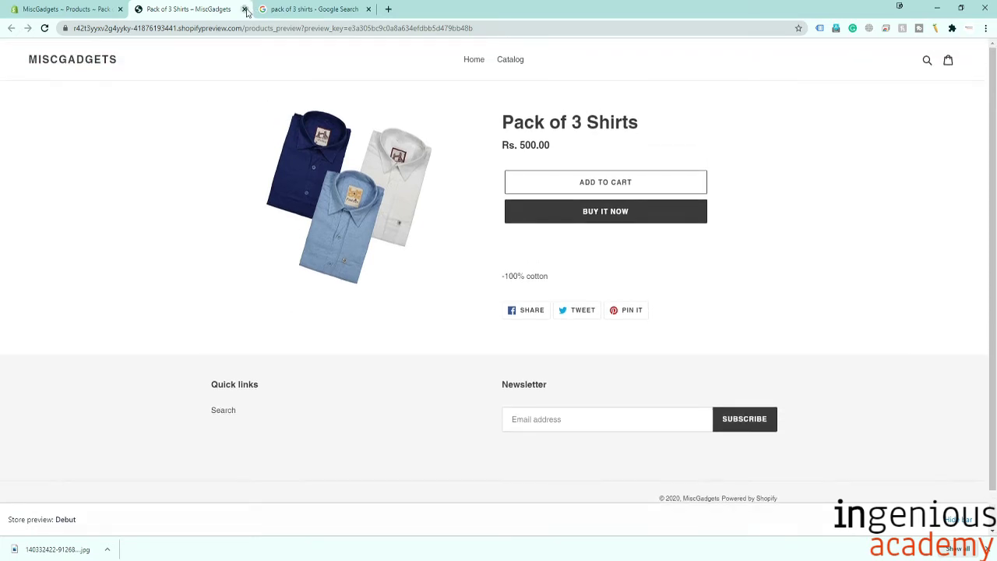
{"action": "left_click", "coordinate": [245, 10]}
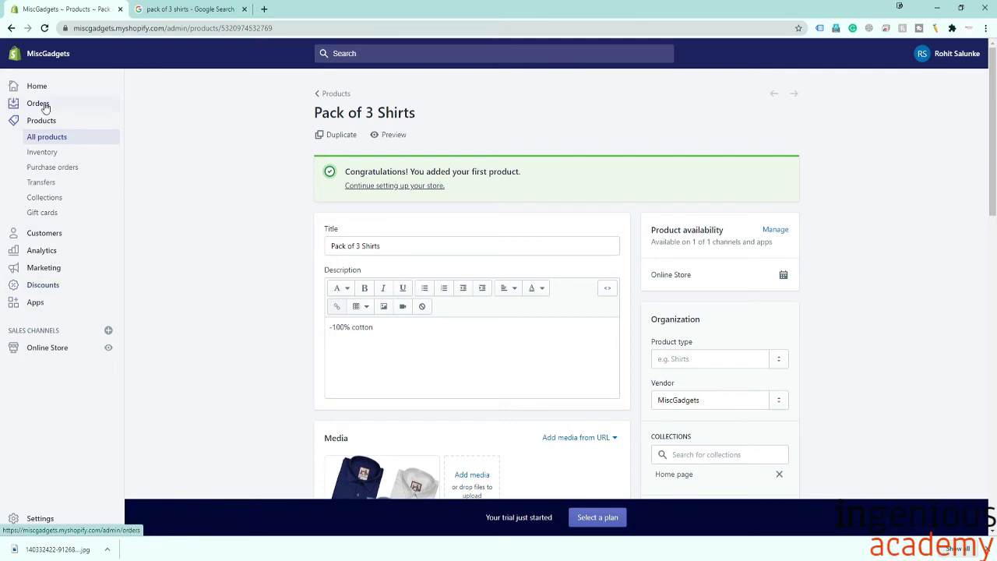
From the All products list, start a new empty Add product form.
{"action": "left_click", "coordinate": [61, 137]}
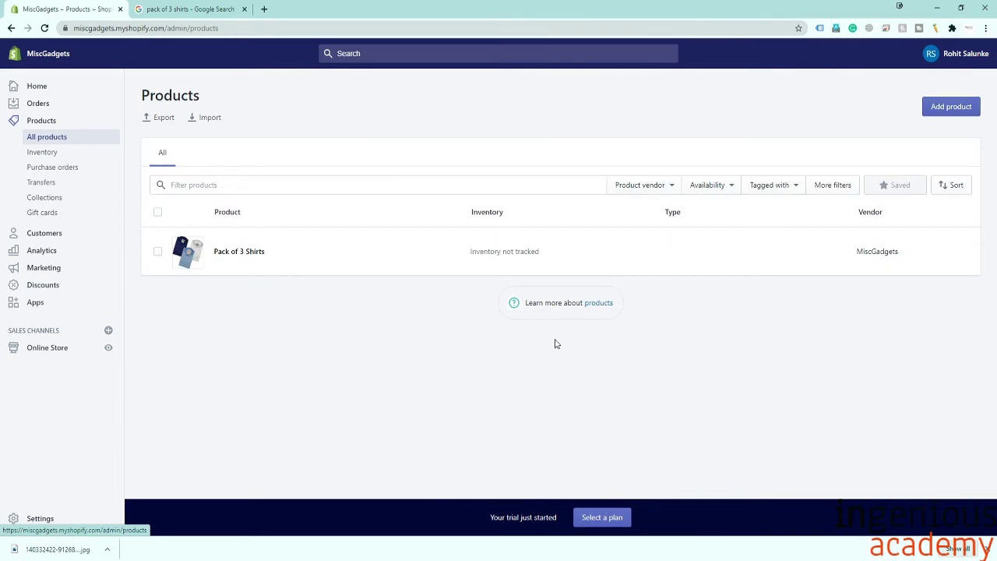
{"action": "left_click", "coordinate": [956, 112]}
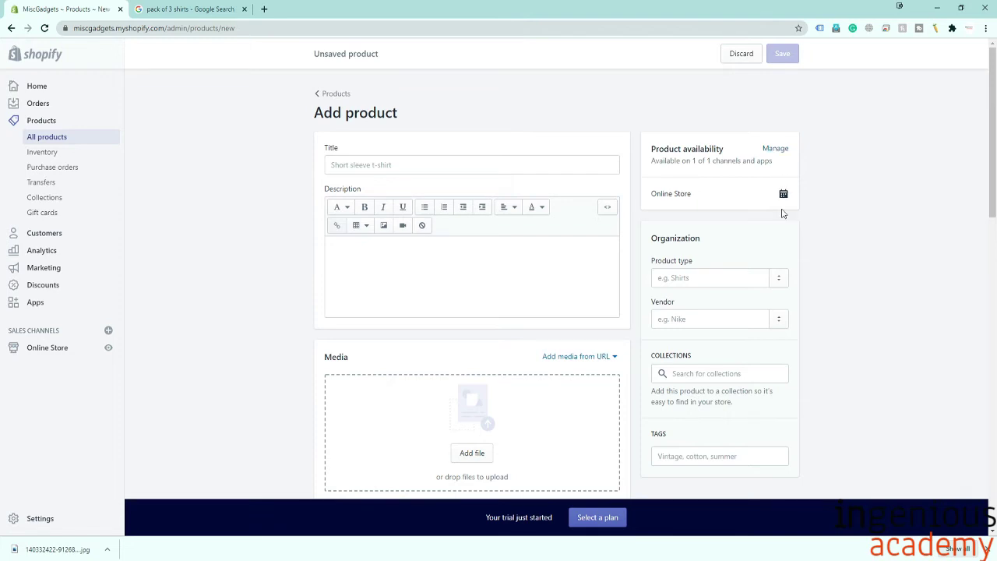
{"action": "scroll", "coordinate": [779, 332], "scroll_direction": "down", "scroll_amount": 1}
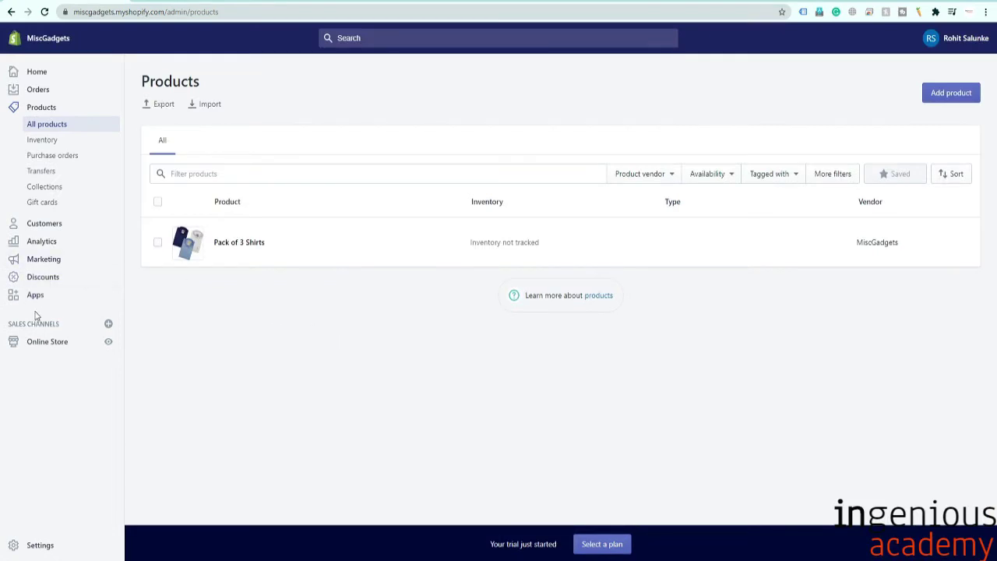
Go from the installed Apps page to the Shopify App Store at apps.shopify.com.
{"action": "left_click", "coordinate": [35, 295]}
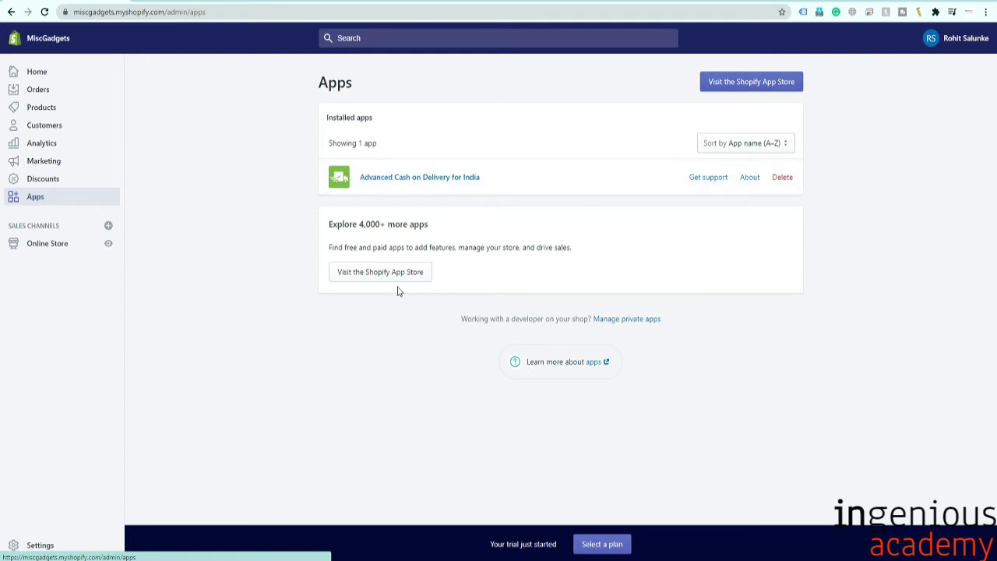
{"action": "left_click", "coordinate": [766, 84]}
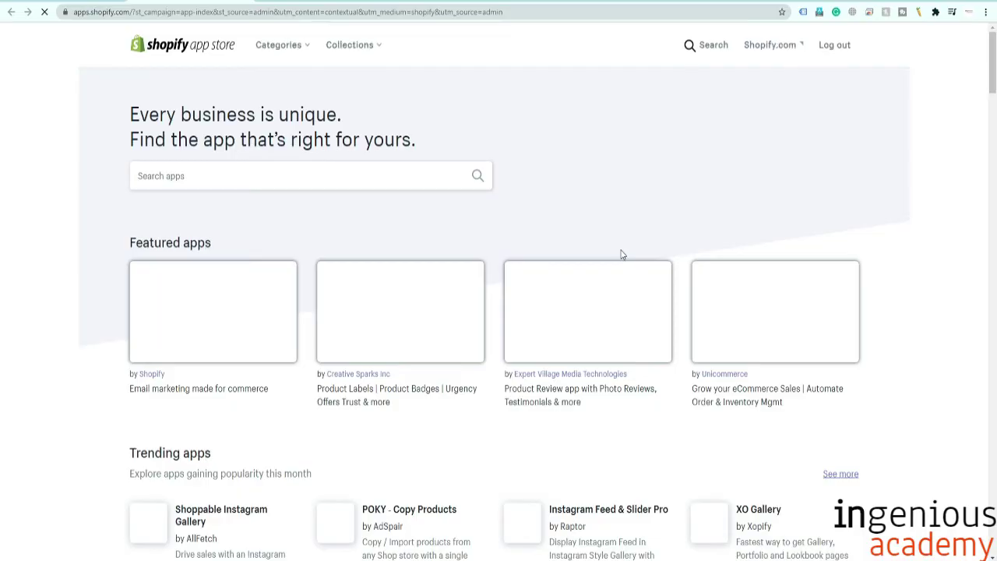
Search the App Store for 'oberlo' and scroll through the 58 results.
{"action": "scroll", "coordinate": [438, 201], "scroll_direction": "down", "scroll_amount": 3}
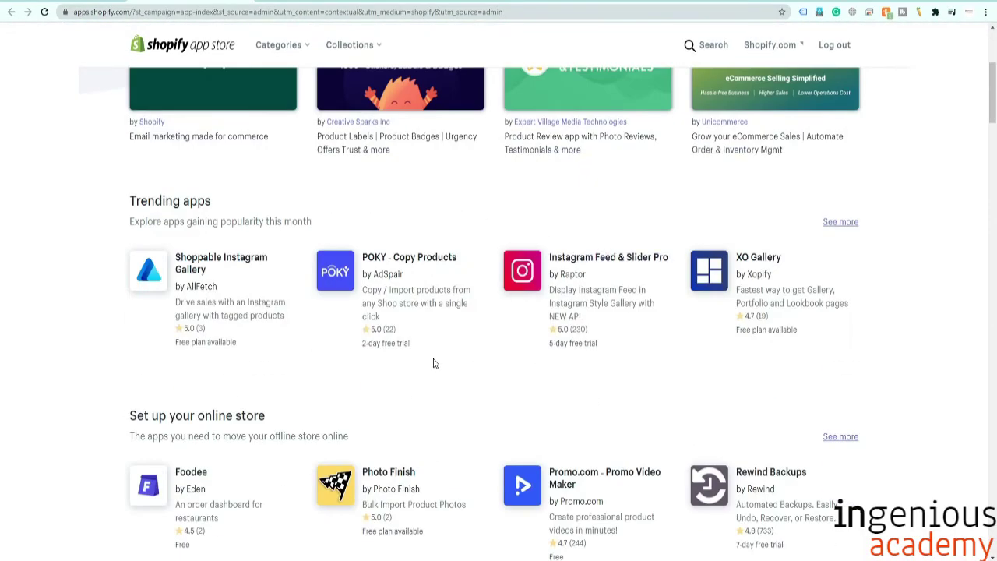
{"action": "scroll", "coordinate": [435, 363], "scroll_direction": "down", "scroll_amount": 5}
{"action": "scroll", "coordinate": [434, 362], "scroll_direction": "up", "scroll_amount": 3}
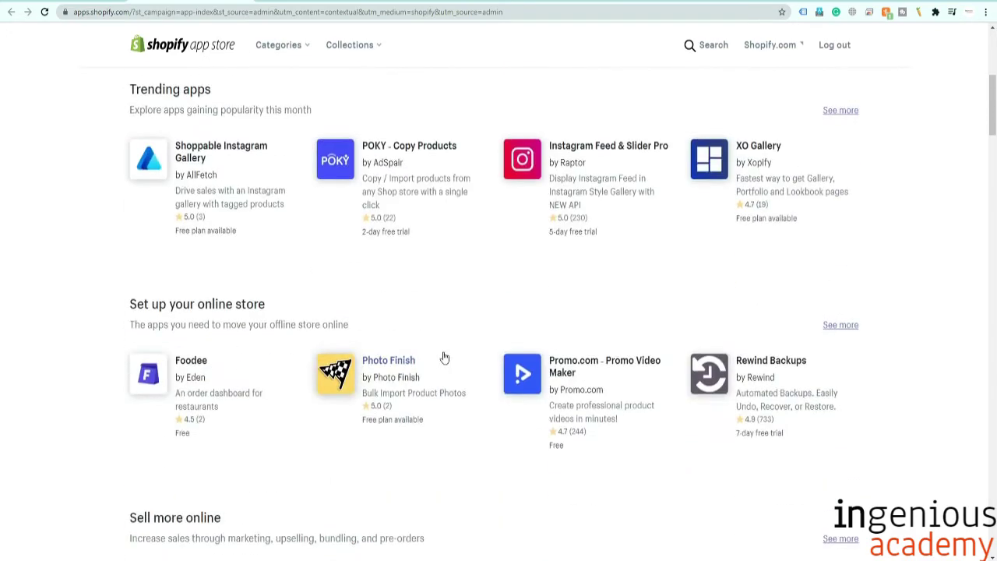
{"action": "scroll", "coordinate": [444, 357], "scroll_direction": "up", "scroll_amount": 5}
{"action": "left_click", "coordinate": [281, 205]}
{"action": "type", "text": "OBERLO"}
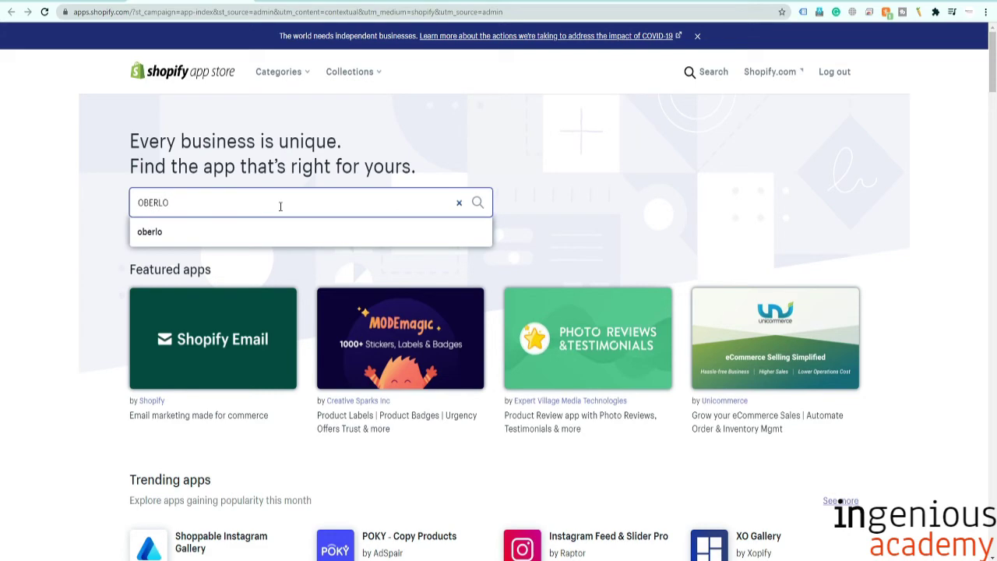
{"action": "left_click", "coordinate": [228, 236]}
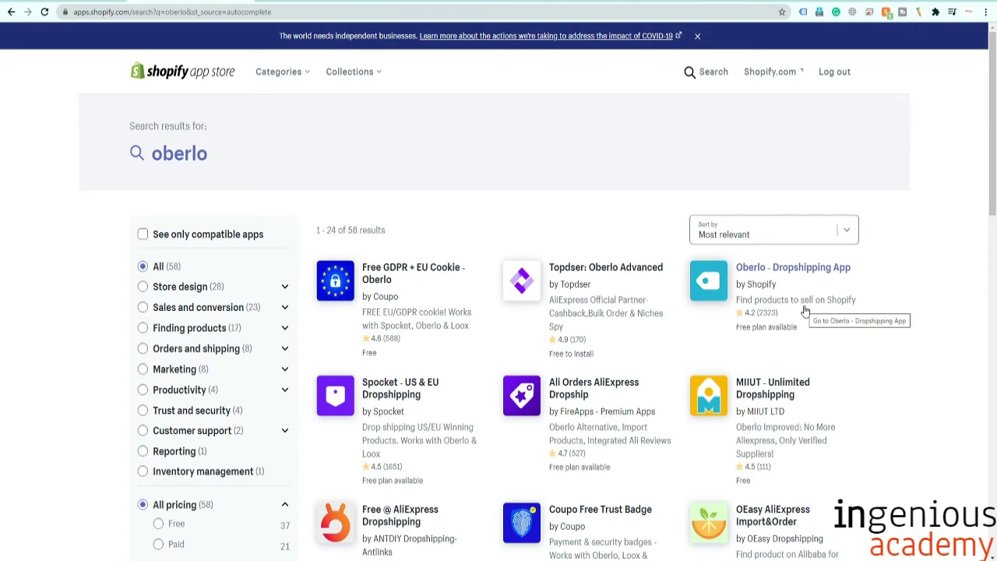
{"action": "scroll", "coordinate": [805, 310], "scroll_direction": "down", "scroll_amount": 1}
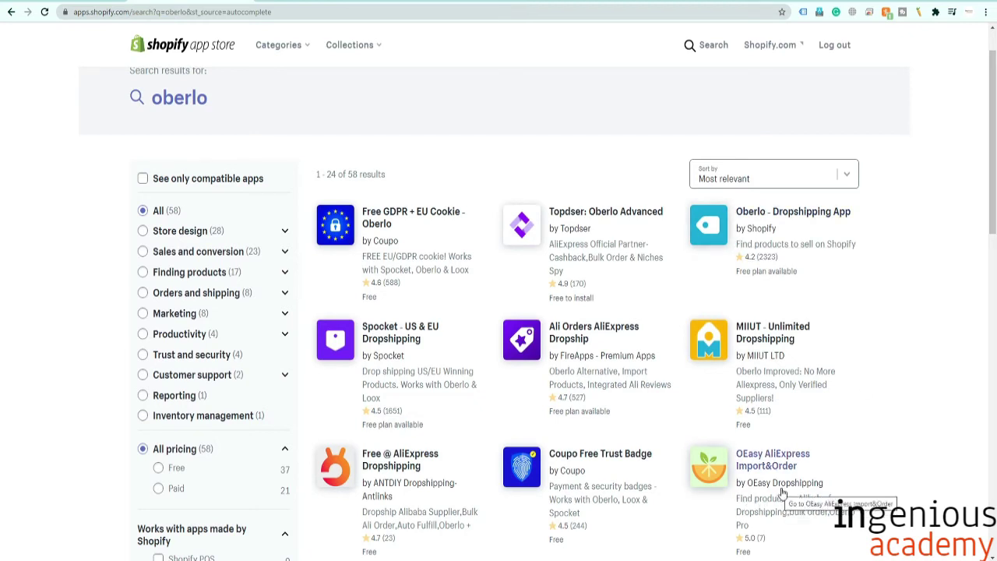
{"action": "scroll", "coordinate": [810, 495], "scroll_direction": "down", "scroll_amount": 1}
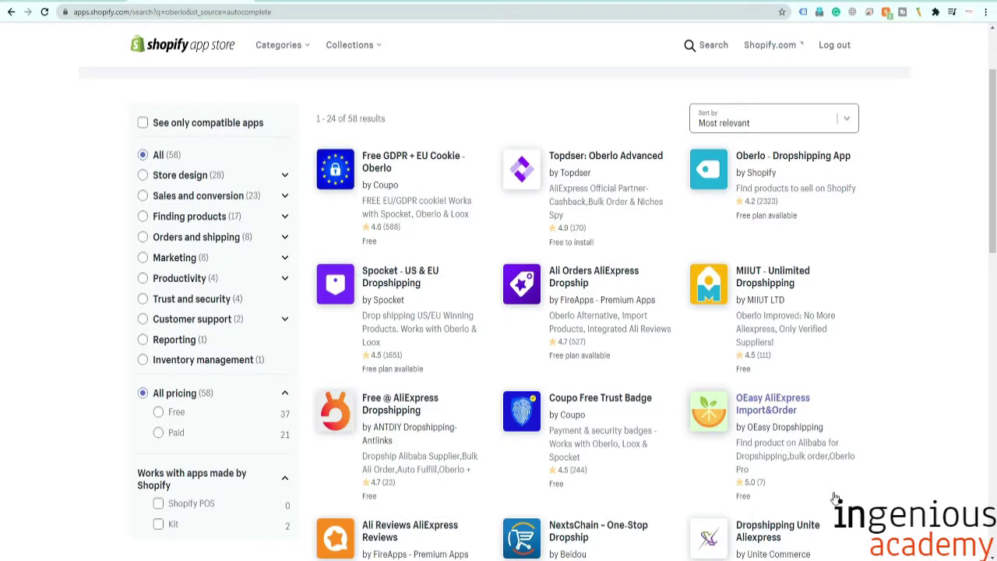
{"action": "scroll", "coordinate": [835, 497], "scroll_direction": "down", "scroll_amount": 2}
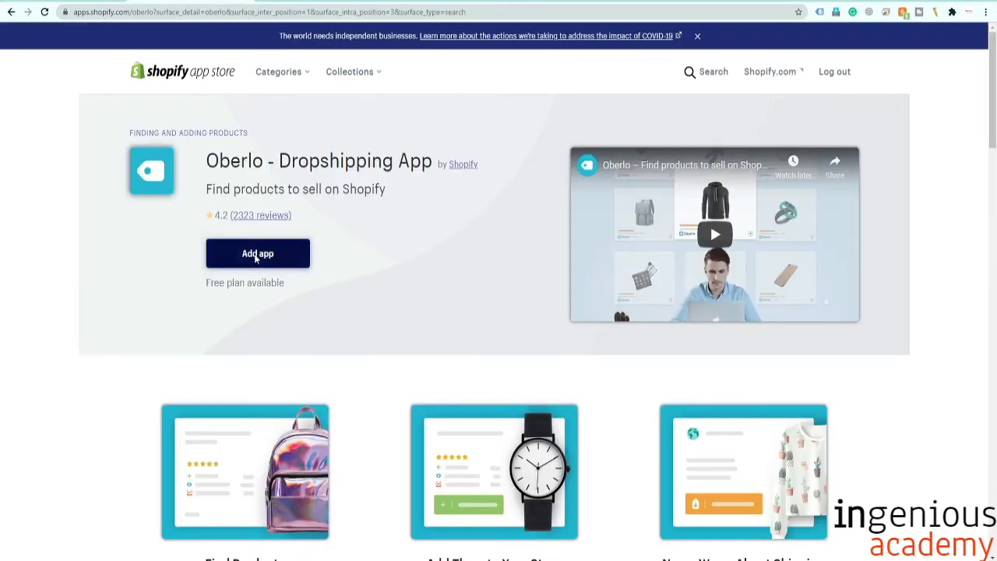
Open the 'Oberlo - Dropshipping App' listing and install it on the MiscGadgets store.
{"action": "left_click", "coordinate": [771, 85]}
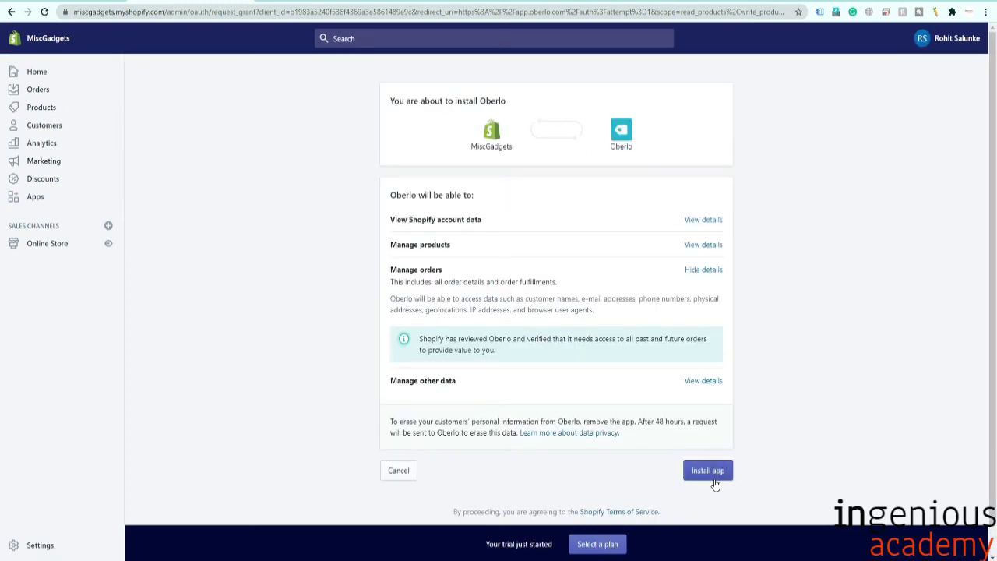
{"action": "left_click", "coordinate": [711, 474]}
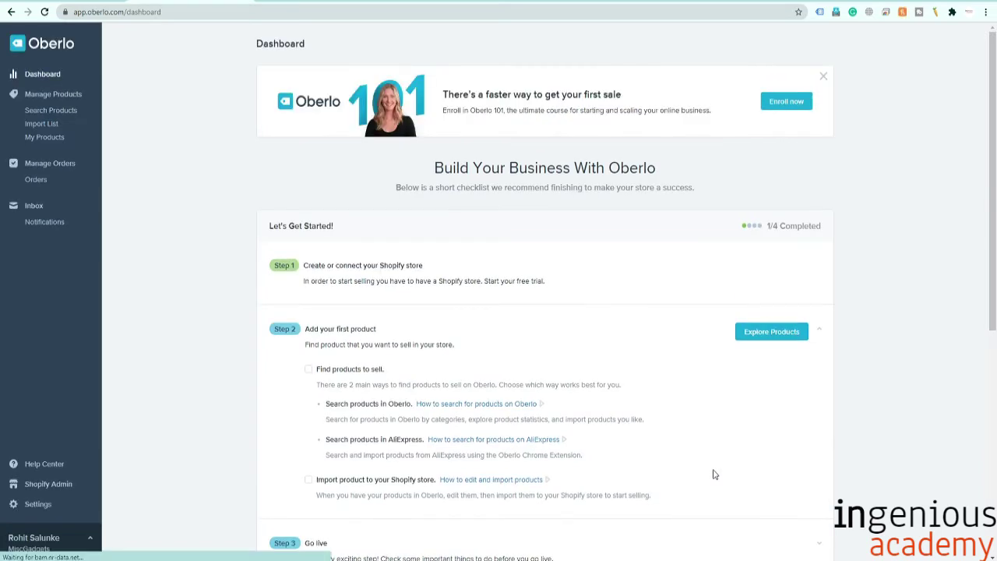
Open Oberlo's Explore Products catalogue of AliExpress items from the Step 2 section.
{"action": "scroll", "coordinate": [279, 272], "scroll_direction": "down", "scroll_amount": 2}
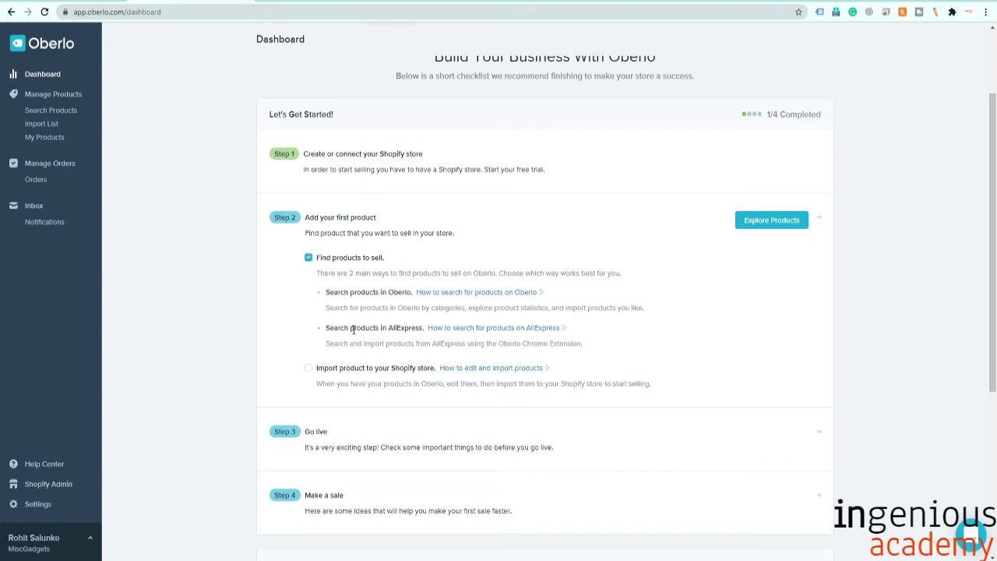
{"action": "scroll", "coordinate": [347, 385], "scroll_direction": "down", "scroll_amount": 5}
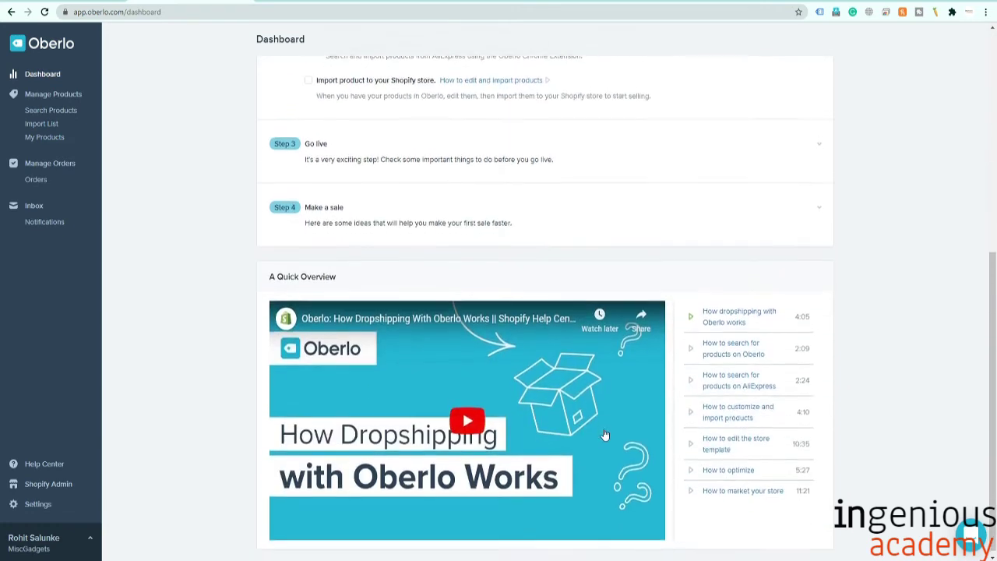
{"action": "scroll", "coordinate": [701, 359], "scroll_direction": "up", "scroll_amount": 7}
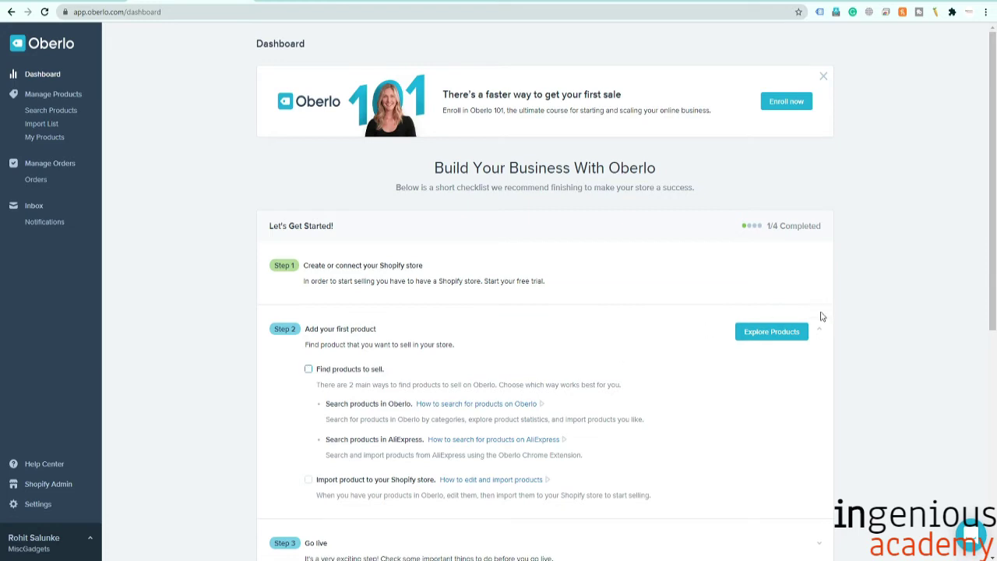
{"action": "left_click", "coordinate": [772, 331]}
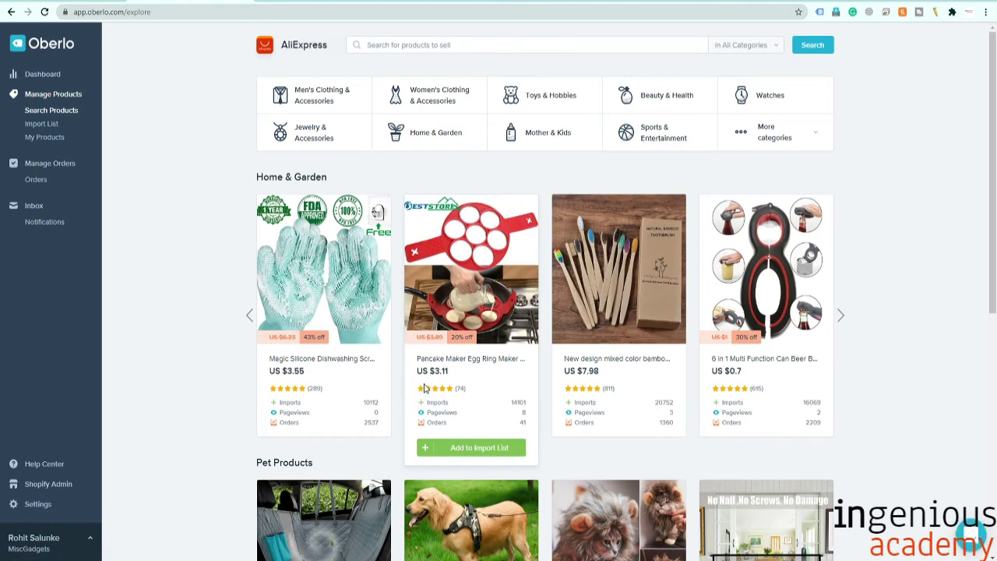
Add the Joint Support Knee Pads to the import list and view the Import List.
{"action": "scroll", "coordinate": [425, 387], "scroll_direction": "down", "scroll_amount": 3}
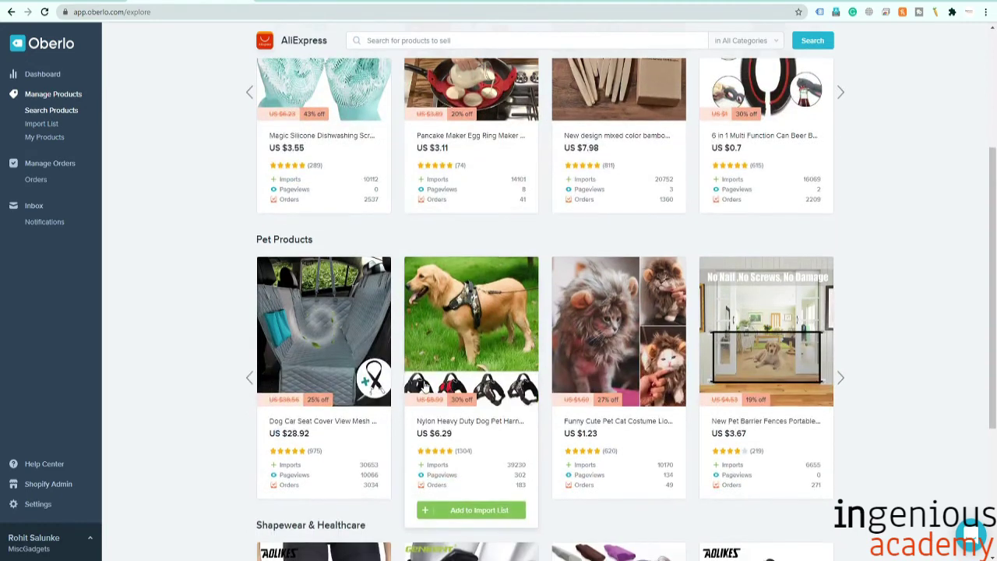
{"action": "scroll", "coordinate": [425, 387], "scroll_direction": "down", "scroll_amount": 3}
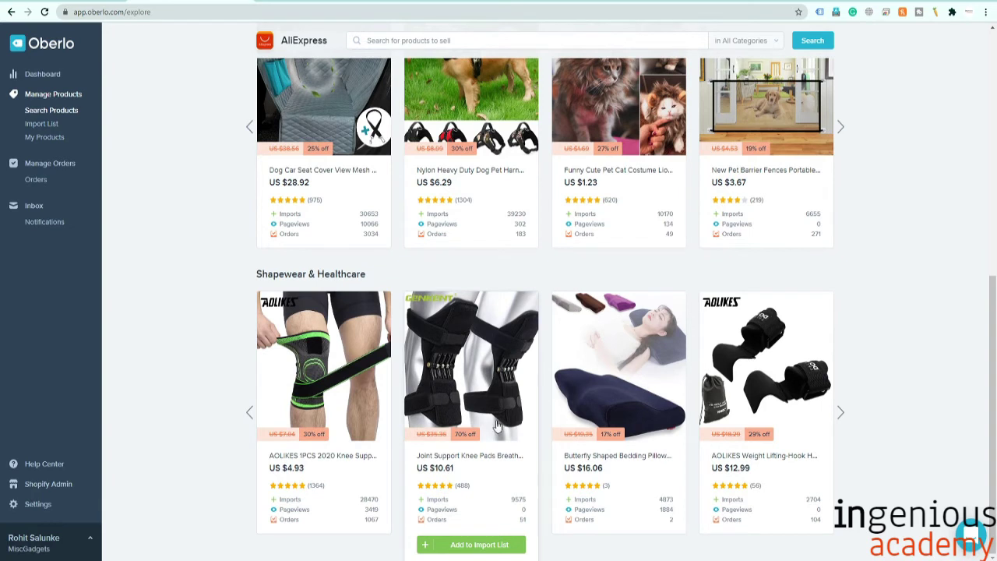
{"action": "left_click", "coordinate": [473, 547]}
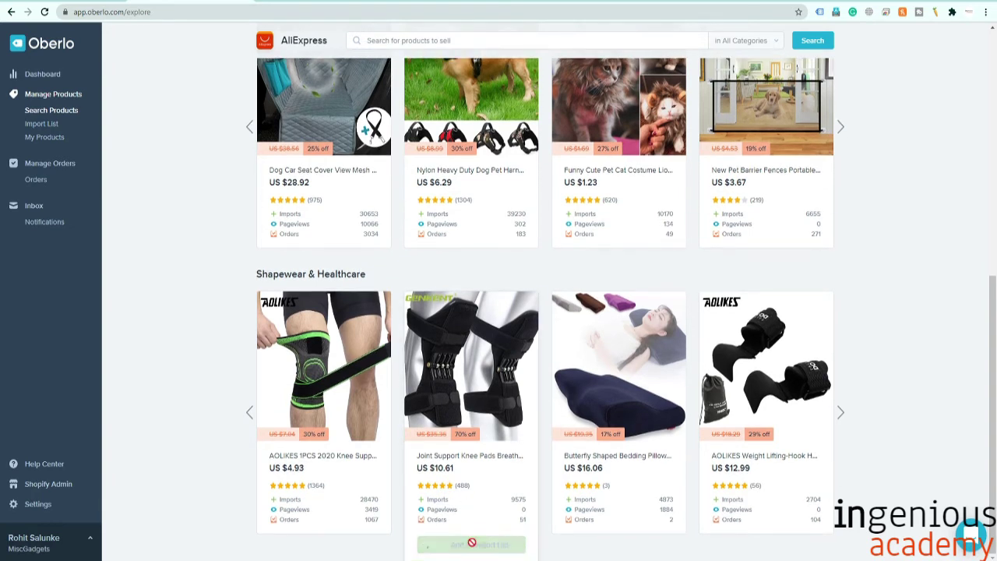
{"action": "left_click", "coordinate": [35, 125]}
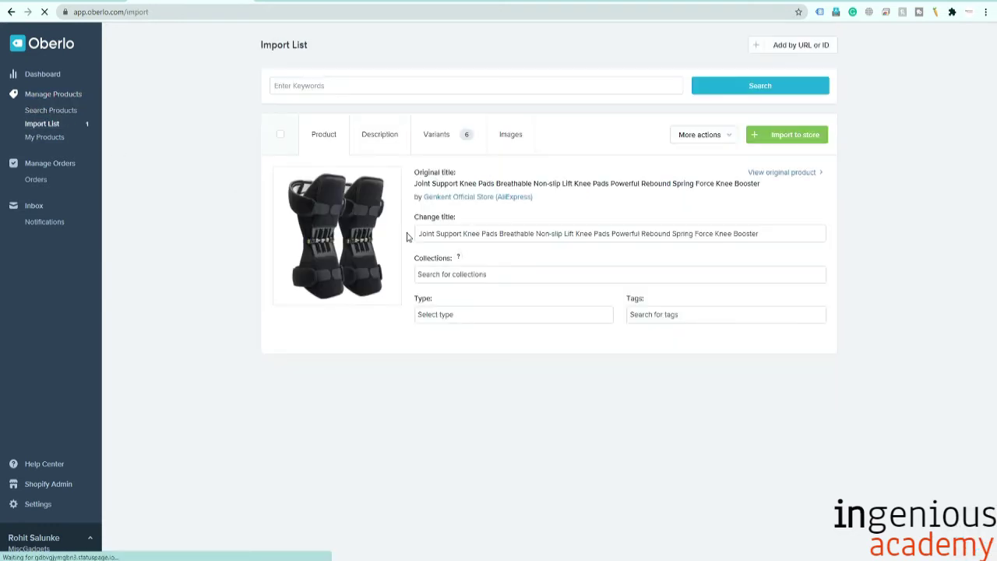
Import the knee pads to the store, check them in My Products, then return to Dashboard.
{"action": "left_click", "coordinate": [795, 139]}
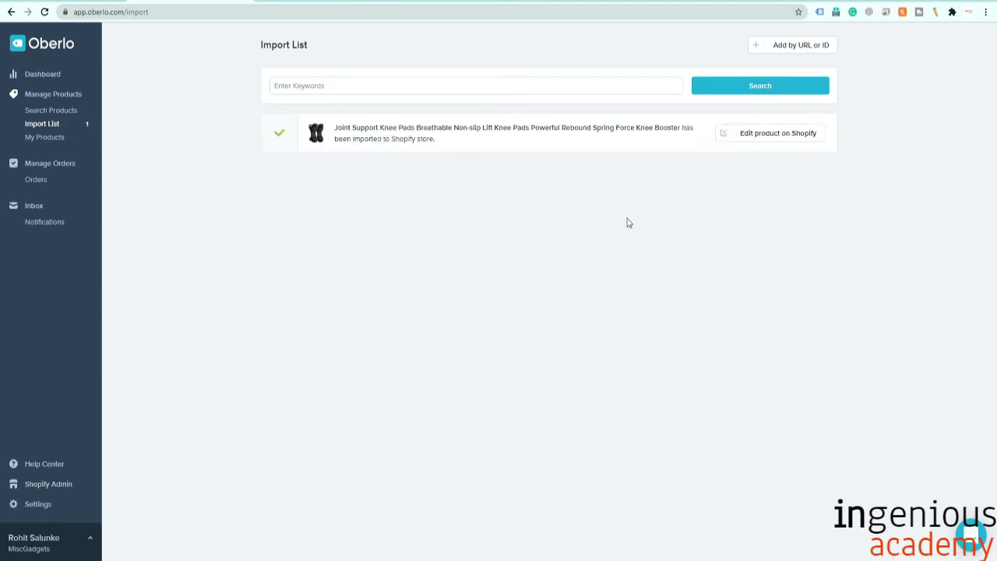
{"action": "left_click", "coordinate": [44, 138]}
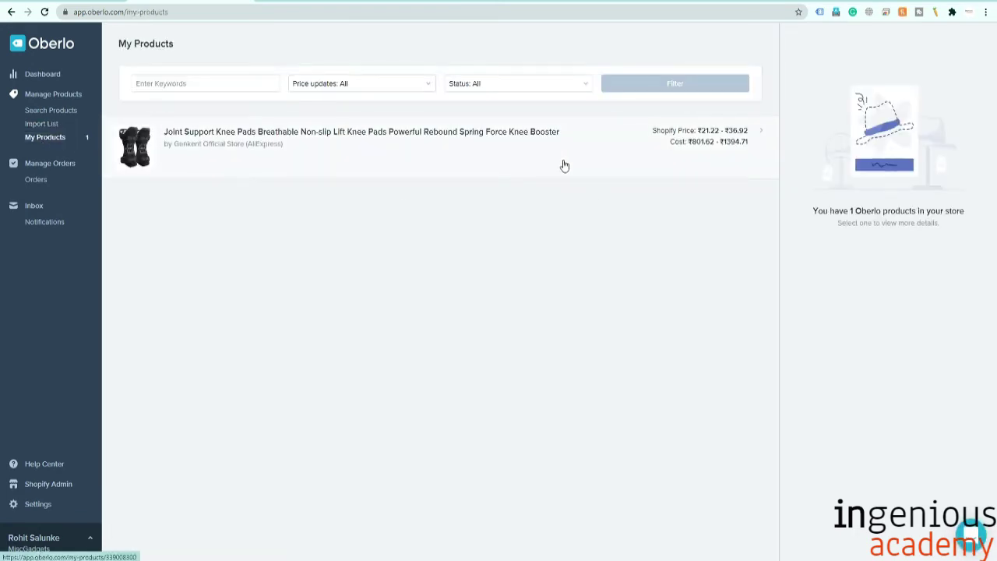
{"action": "left_click", "coordinate": [39, 74]}
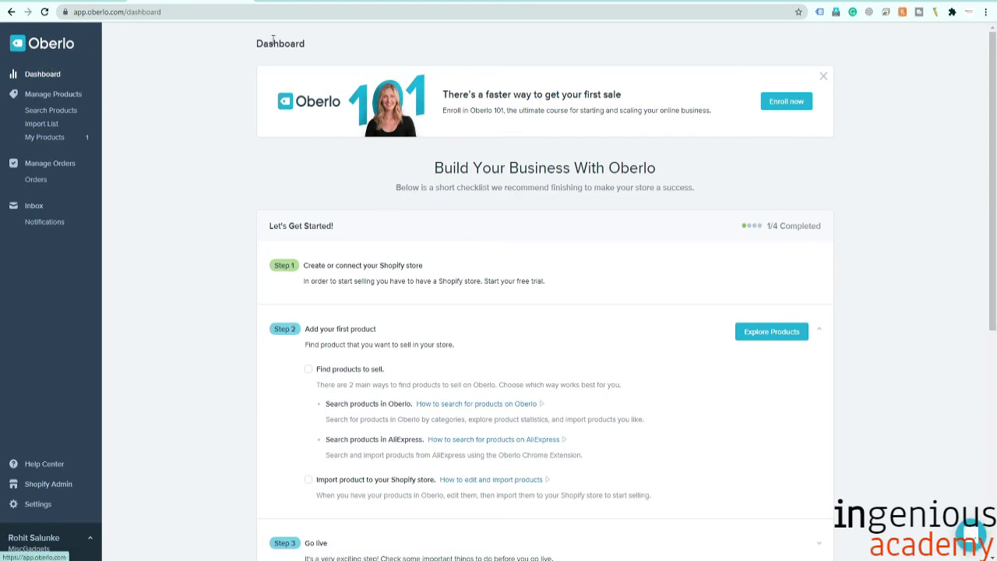
Open the Joint Support Knee Pads product in the Shopify admin and preview it on the storefront.
{"action": "left_click", "coordinate": [43, 2]}
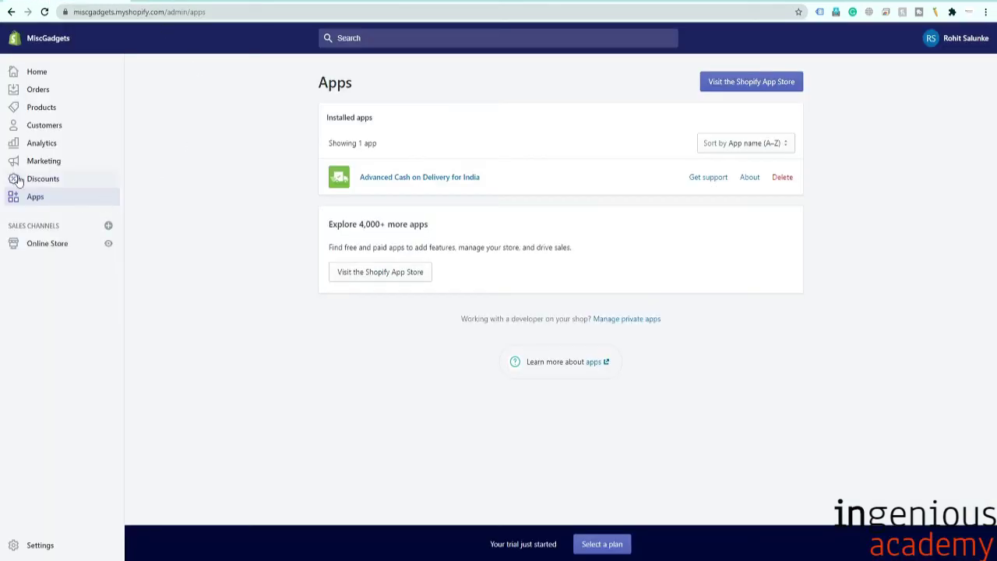
{"action": "left_click", "coordinate": [35, 107]}
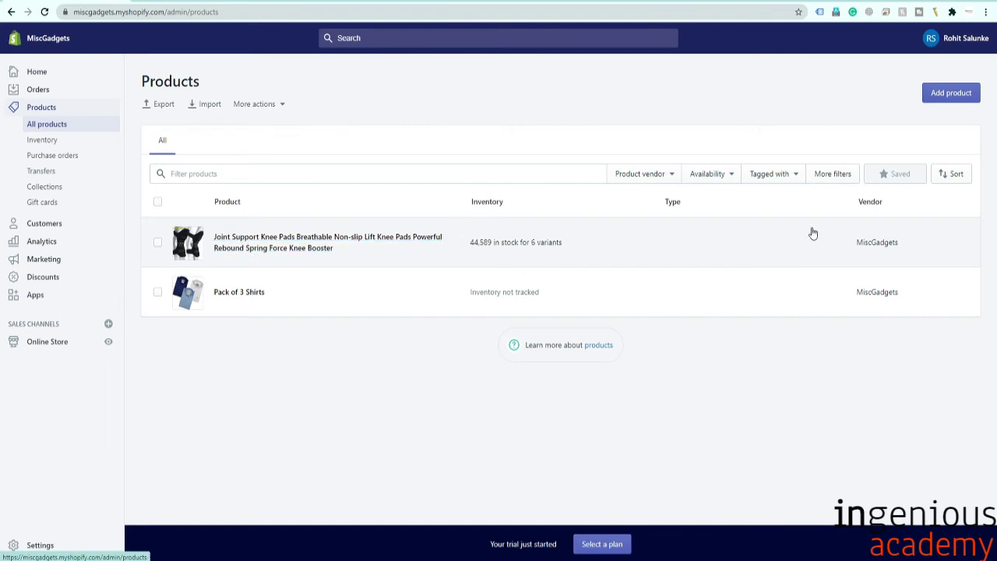
{"action": "left_click", "coordinate": [273, 253]}
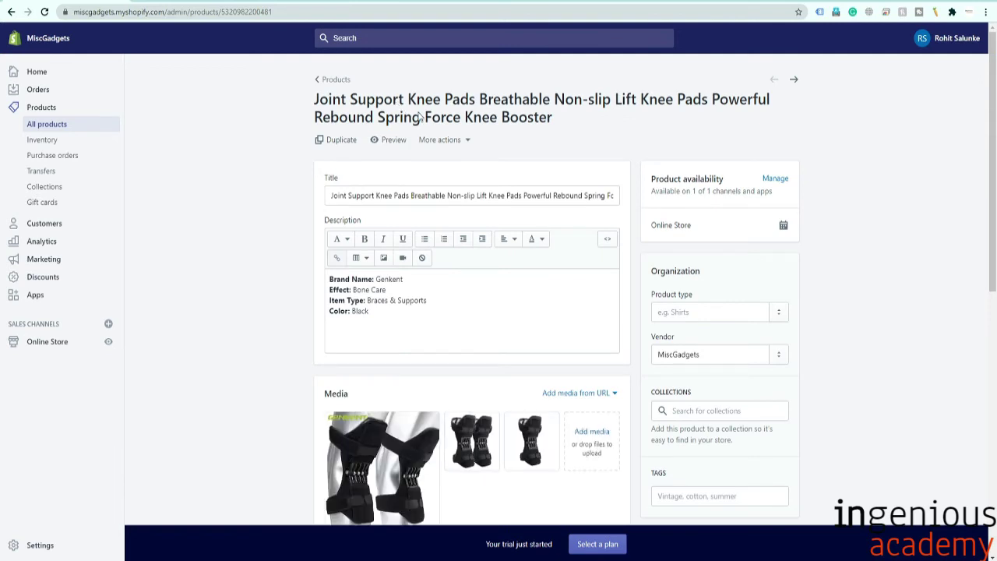
{"action": "left_click", "coordinate": [382, 143]}
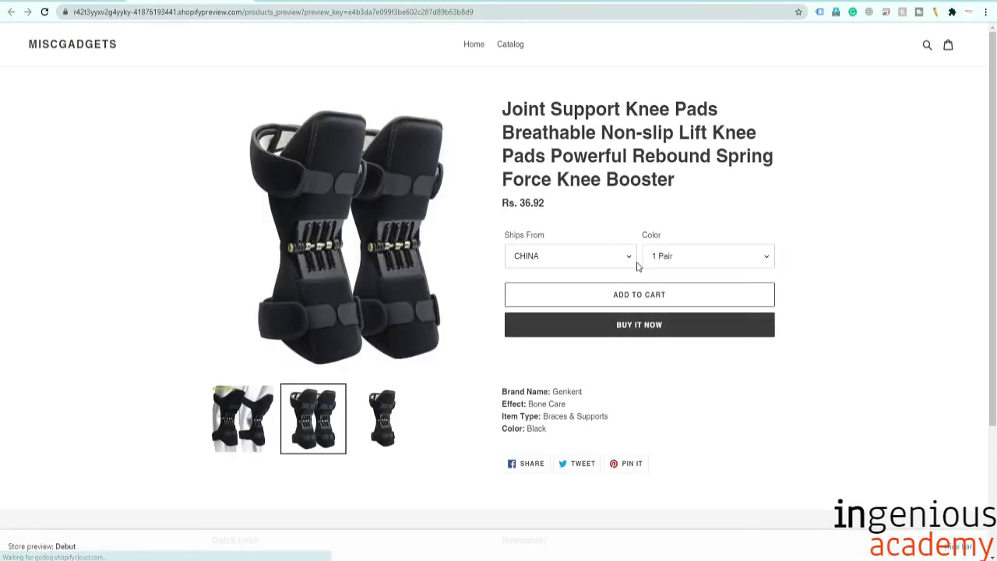
Preview the knee pads with United States shipping, the 1 Pair colour and the single-pad image.
{"action": "left_click", "coordinate": [624, 259]}
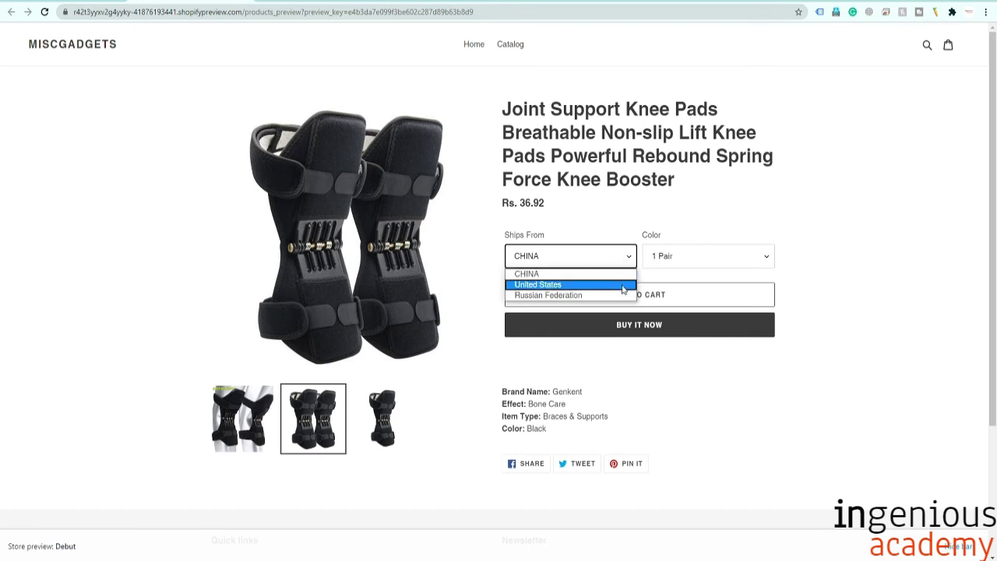
{"action": "left_click", "coordinate": [624, 285]}
{"action": "left_click", "coordinate": [734, 258]}
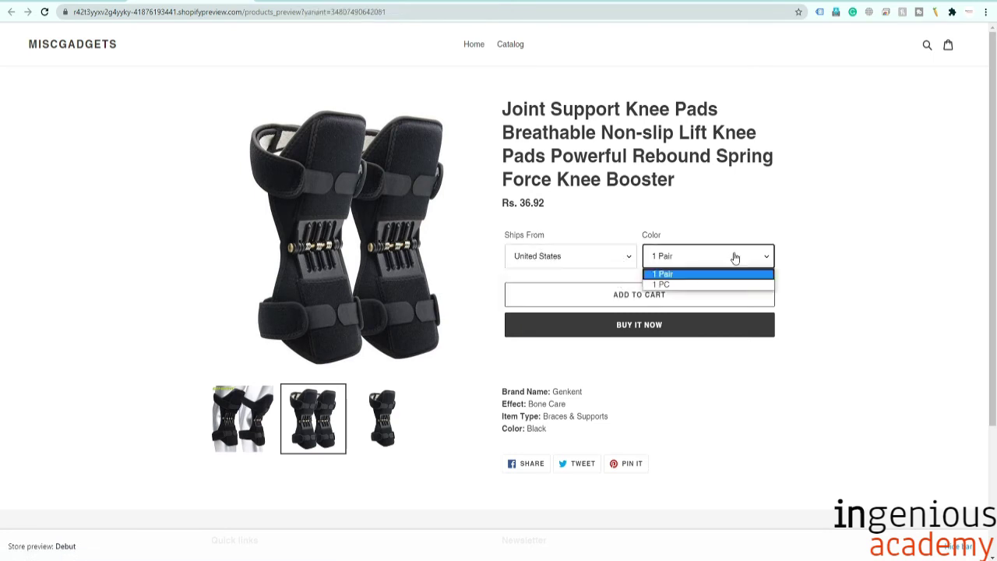
{"action": "left_click", "coordinate": [734, 256]}
{"action": "scroll", "coordinate": [792, 270], "scroll_direction": "down", "scroll_amount": 1}
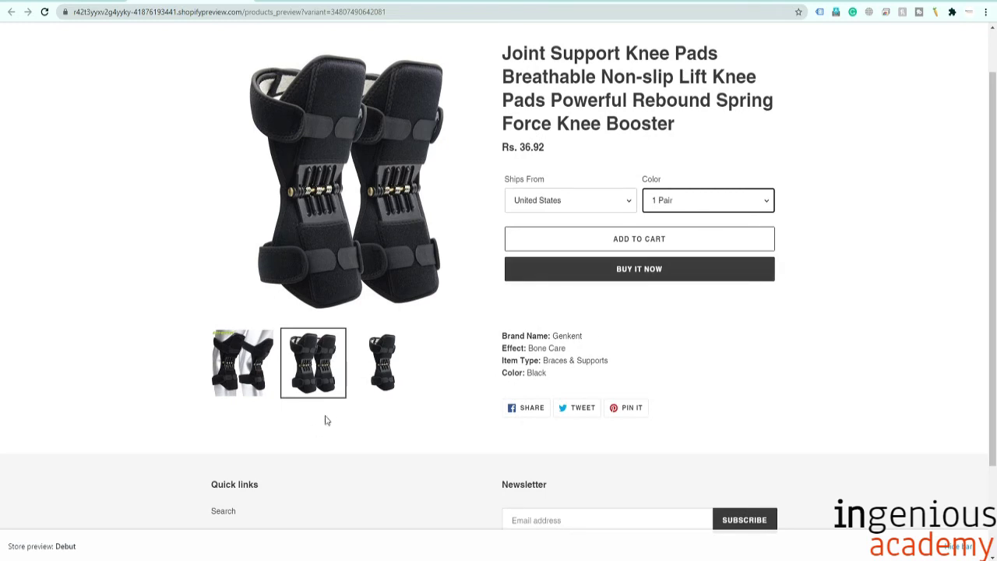
{"action": "left_click", "coordinate": [384, 374]}
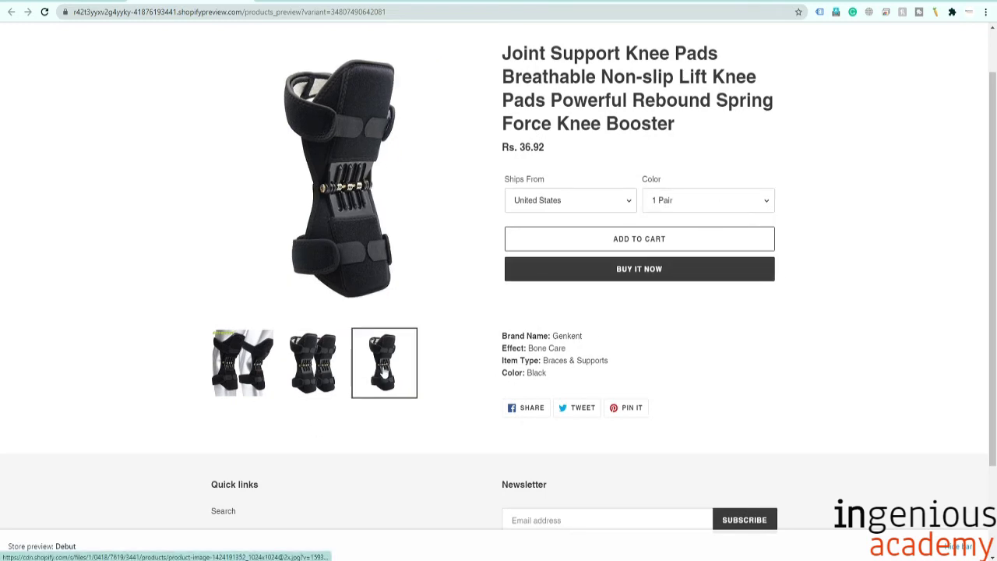
{"action": "scroll", "coordinate": [550, 399], "scroll_direction": "down", "scroll_amount": 2}
{"action": "scroll", "coordinate": [550, 398], "scroll_direction": "up", "scroll_amount": 3}
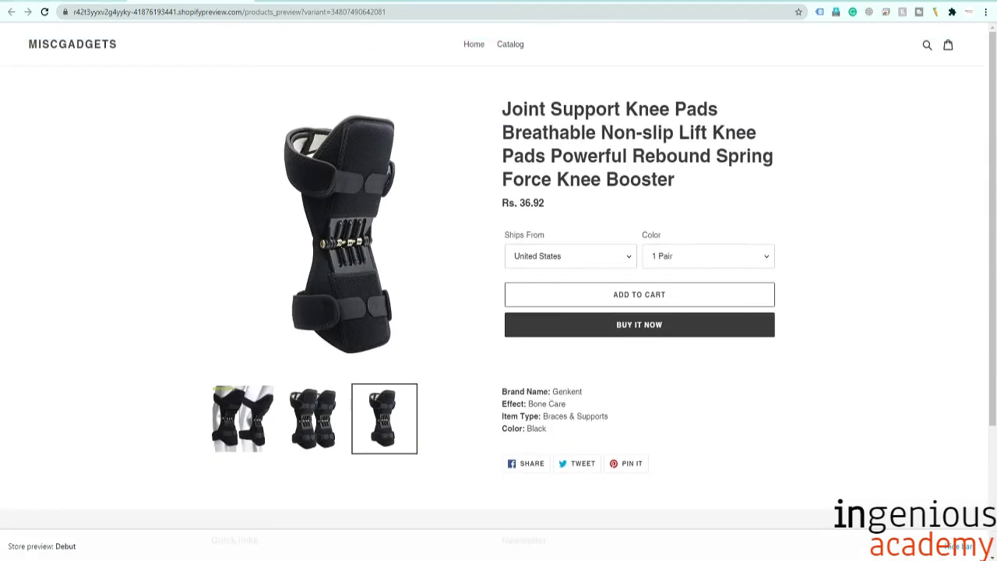
Close the preview and switch through the browser tabs to the Oberlo dashboard.
{"action": "key", "text": "ctrl+w"}
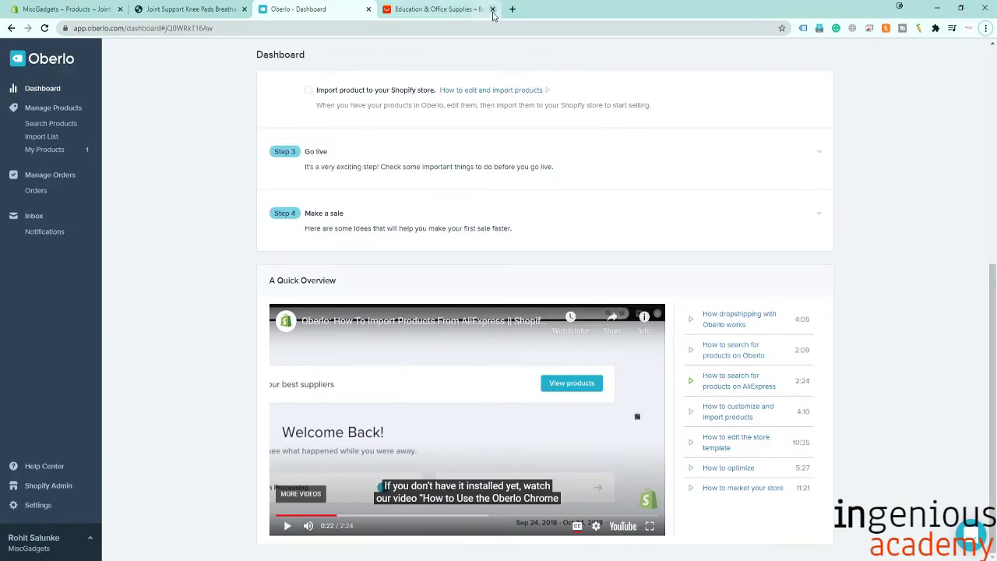
{"action": "left_click", "coordinate": [456, 14]}
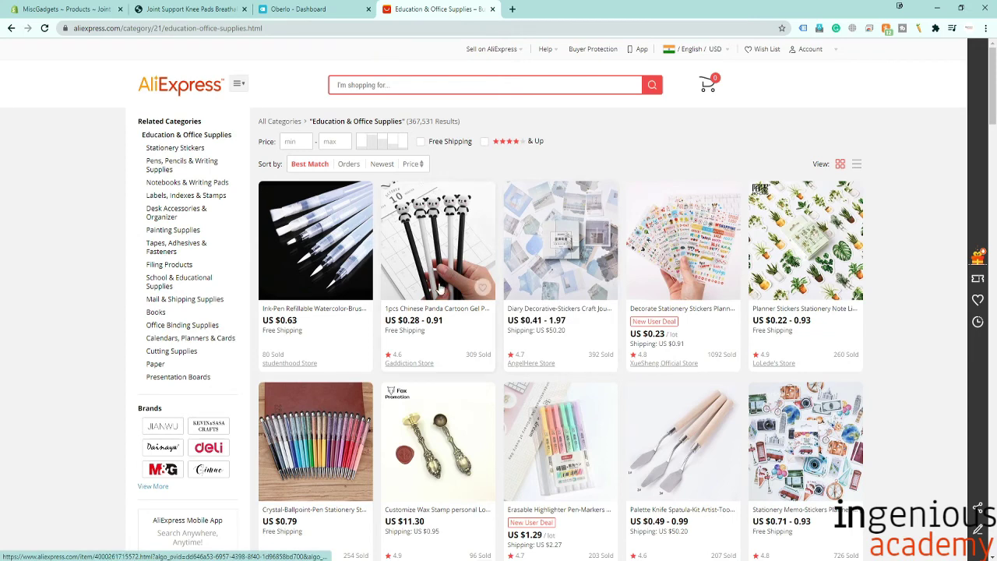
{"action": "left_click", "coordinate": [33, 8]}
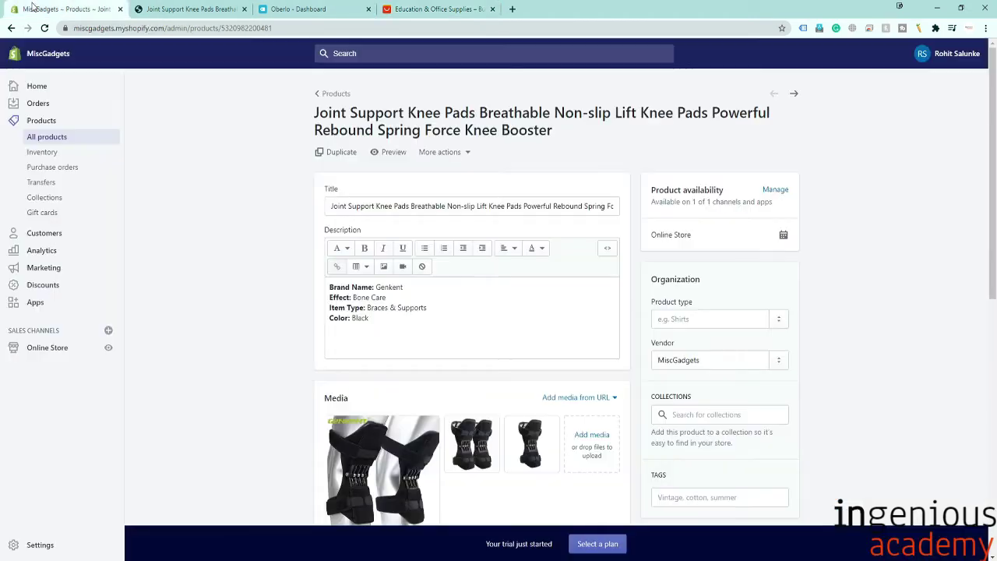
{"action": "left_click", "coordinate": [389, 9]}
{"action": "left_click", "coordinate": [320, 11]}
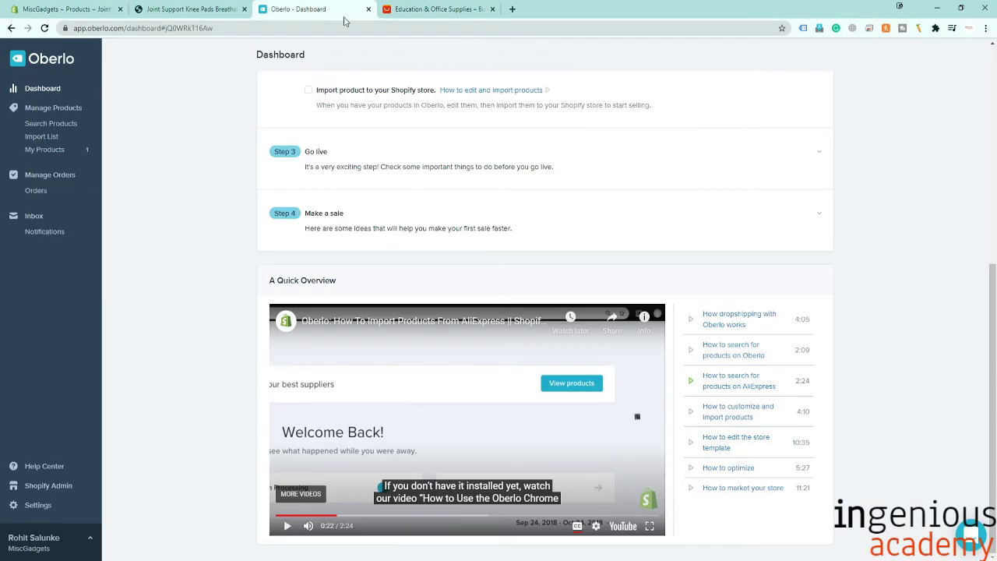
{"action": "left_click", "coordinate": [458, 14]}
Search the web for 'OBERLO EXT' in a new tab.
{"action": "left_click", "coordinate": [512, 8]}
{"action": "type", "text": "O"}
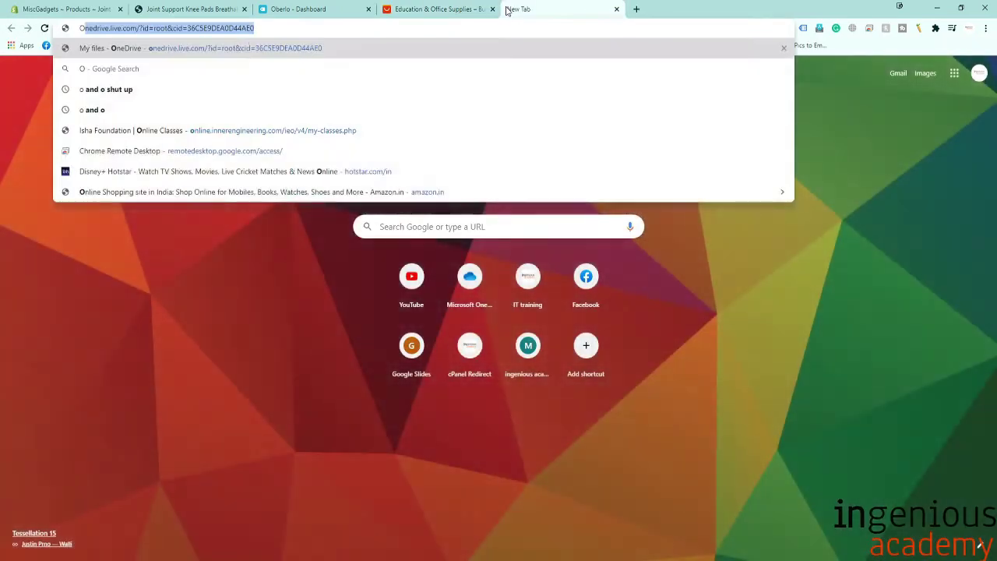
{"action": "type", "text": "BERLO"}
{"action": "type", "text": " C"}
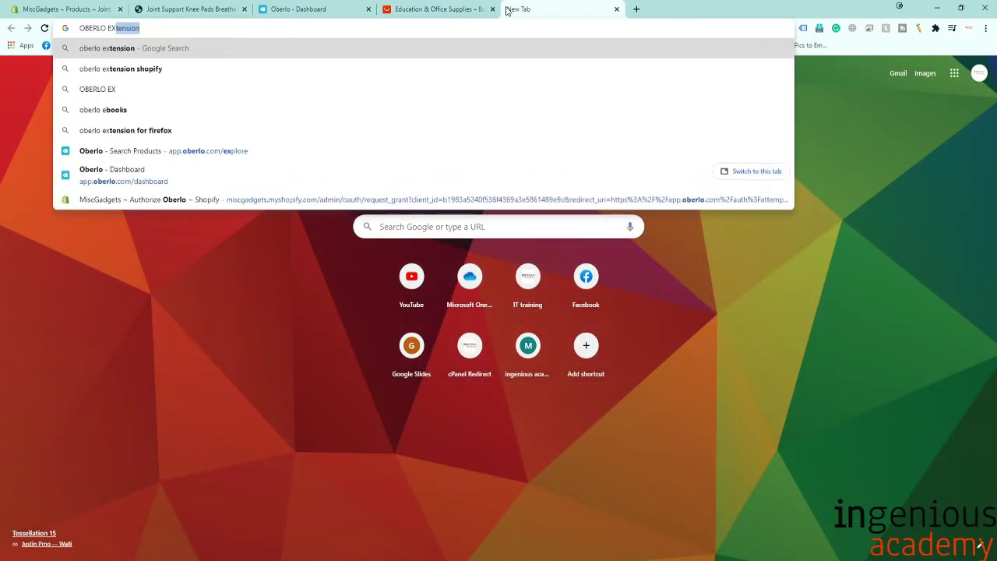
{"action": "key", "text": "BackSpace"}
{"action": "type", "text": "EXT"}
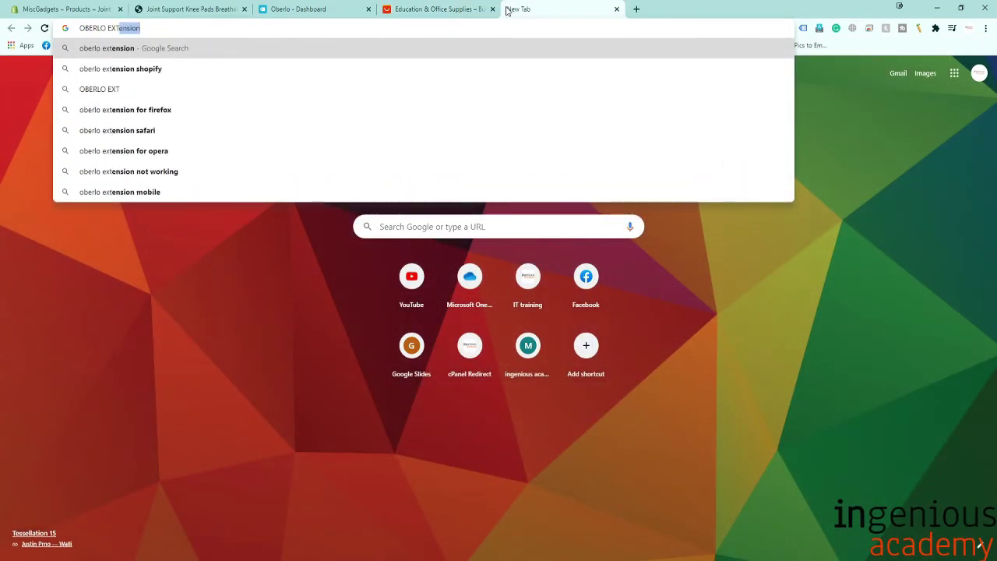
{"action": "key", "text": "Return"}
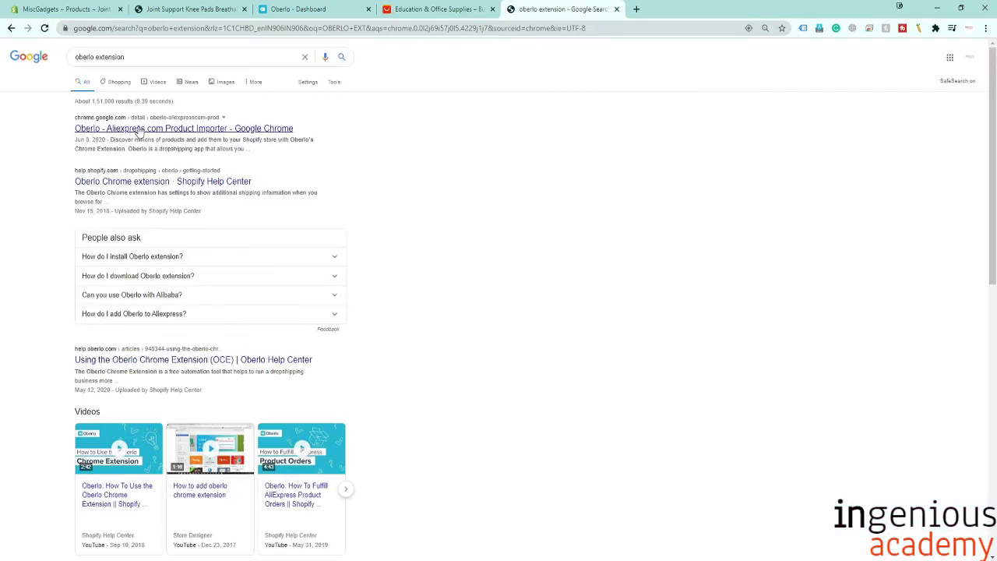
Add the Oberlo AliExpress product importer to Chrome from the Web Store and dismiss the notice.
{"action": "left_click", "coordinate": [156, 129]}
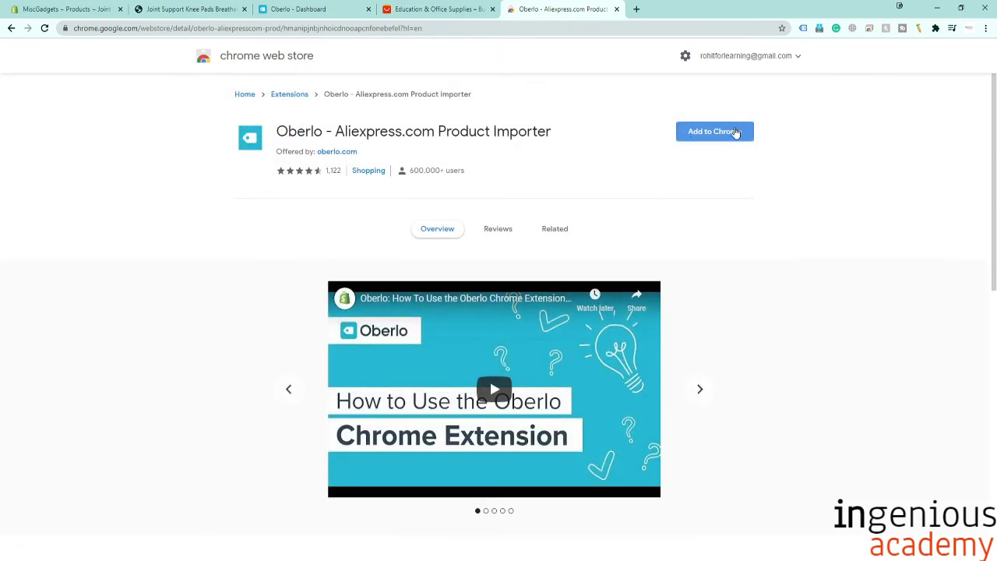
{"action": "left_click", "coordinate": [733, 131]}
{"action": "left_click", "coordinate": [587, 173]}
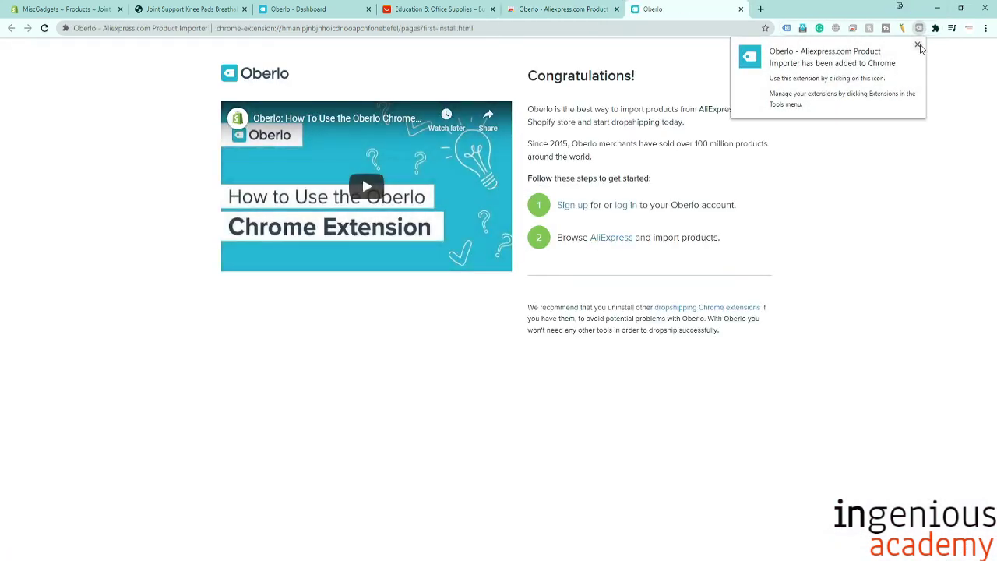
{"action": "left_click", "coordinate": [918, 45]}
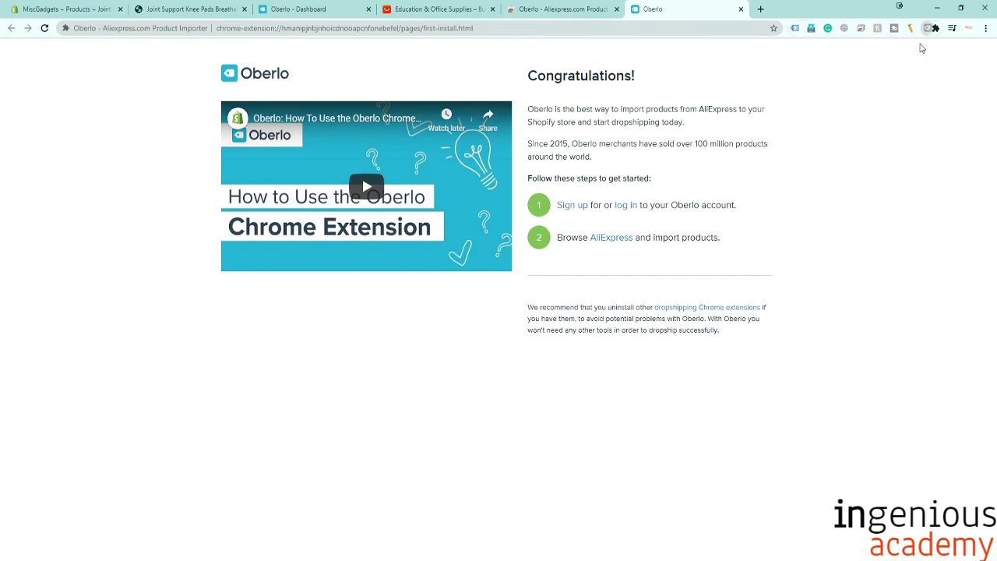
{"action": "left_click", "coordinate": [436, 10]}
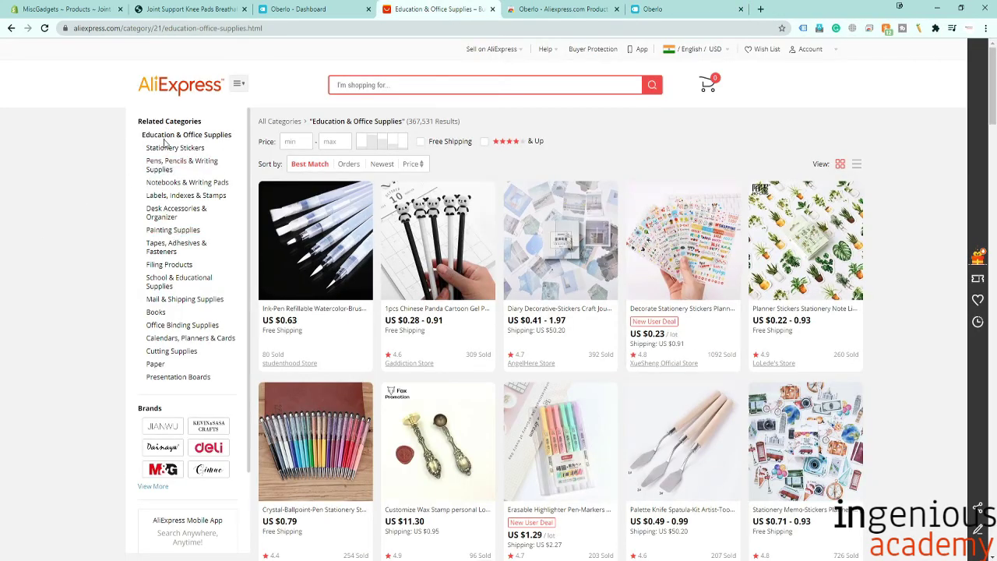
{"action": "left_click", "coordinate": [159, 79]}
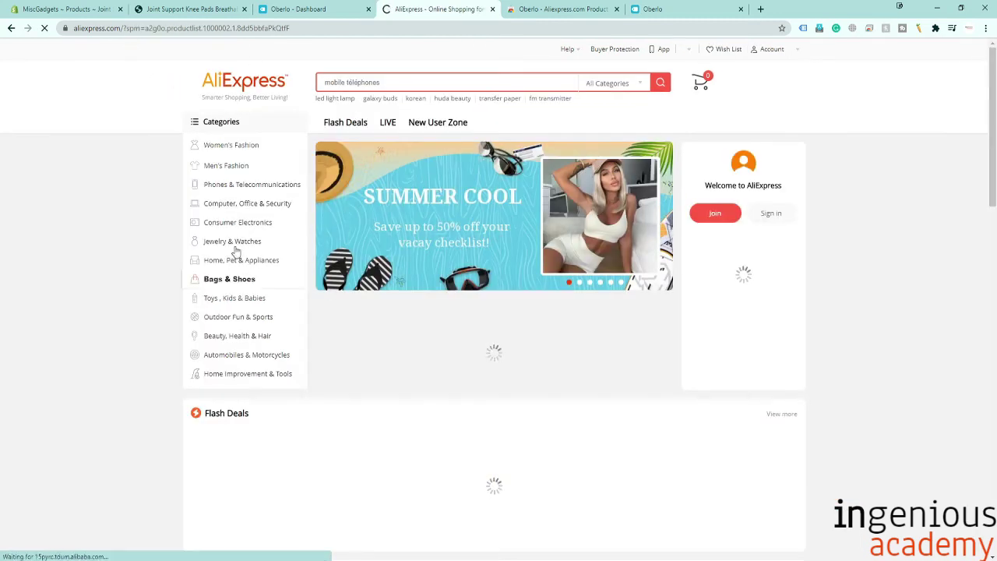
{"action": "mouse_move", "coordinate": [251, 207]}
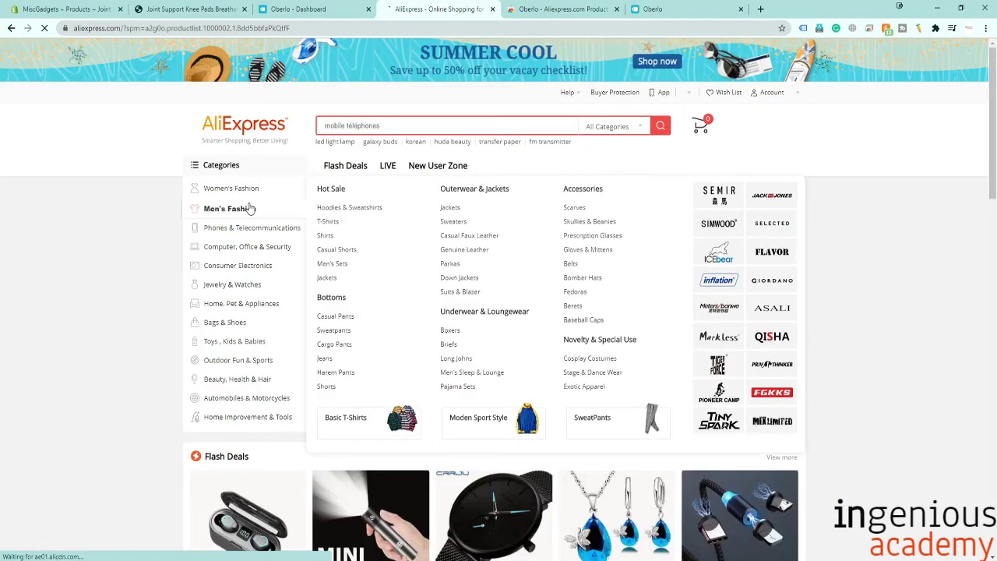
{"action": "mouse_move", "coordinate": [252, 251]}
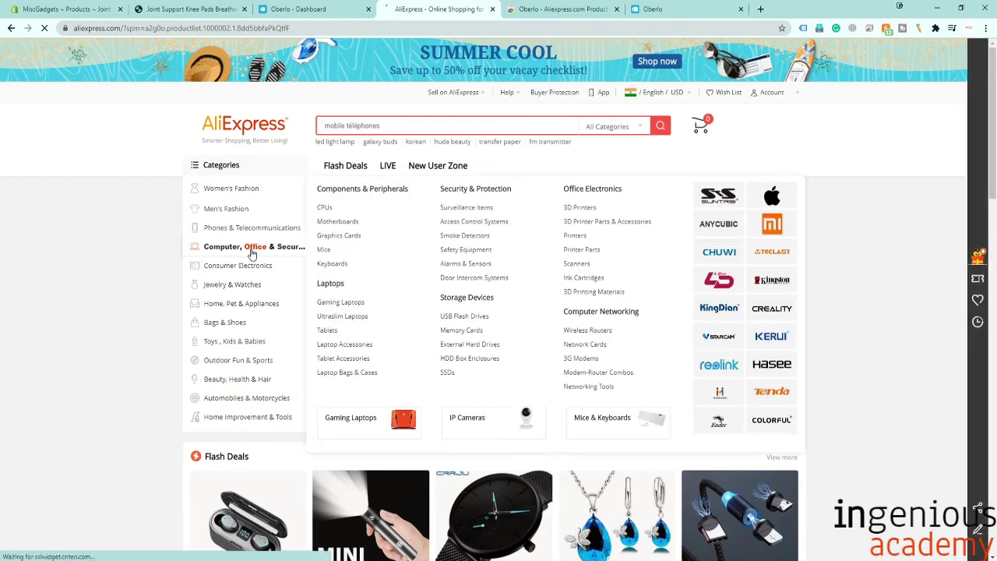
{"action": "left_click", "coordinate": [252, 251]}
{"action": "key", "text": "ctrl+9"}
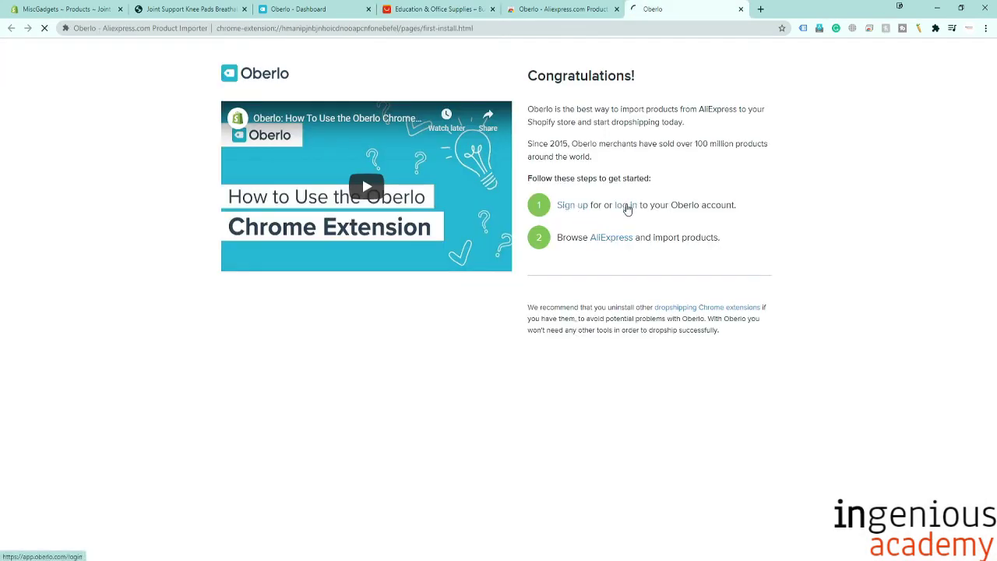
Log in to Oberlo, look over the 2/4 checklist and video, then return to AliExpress office supplies.
{"action": "left_click", "coordinate": [626, 205]}
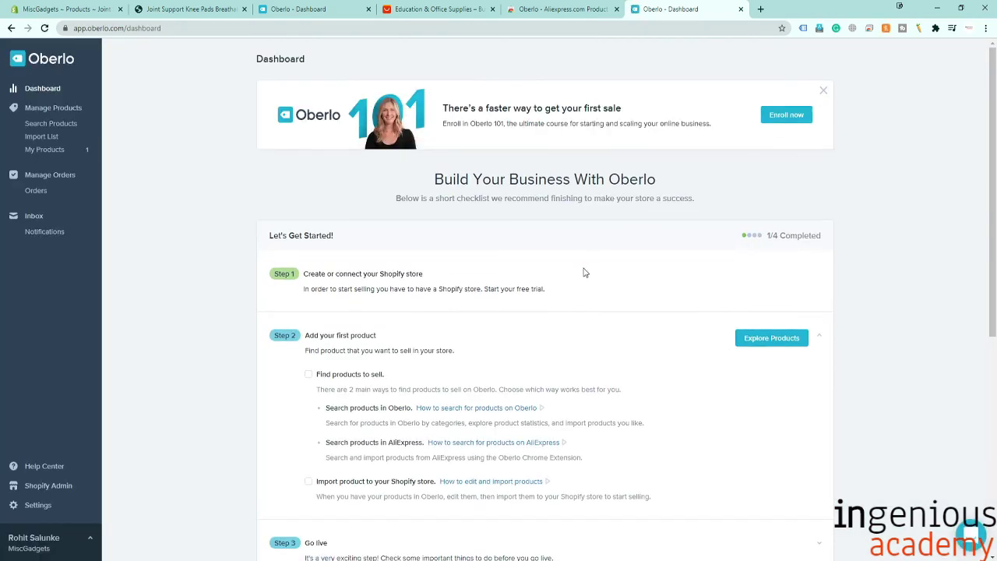
{"action": "scroll", "coordinate": [701, 312], "scroll_direction": "down", "scroll_amount": 5}
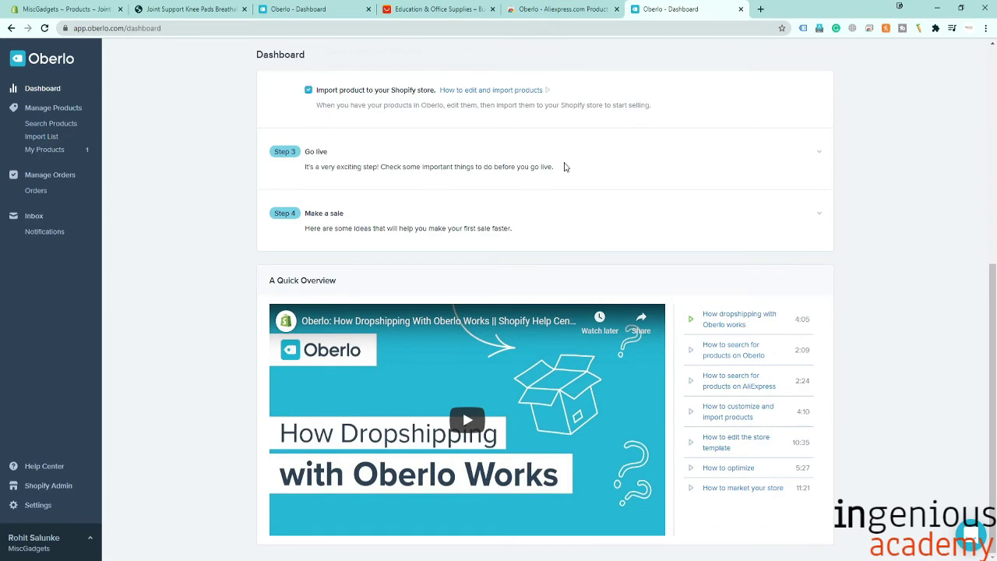
{"action": "scroll", "coordinate": [567, 167], "scroll_direction": "up", "scroll_amount": 4}
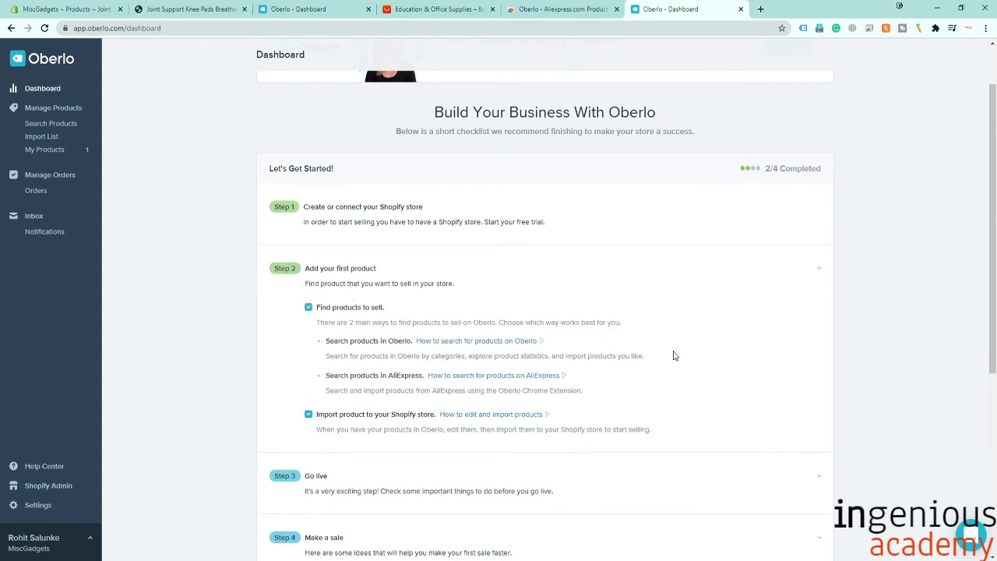
{"action": "scroll", "coordinate": [686, 354], "scroll_direction": "down", "scroll_amount": 4}
{"action": "scroll", "coordinate": [439, 265], "scroll_direction": "up", "scroll_amount": 2}
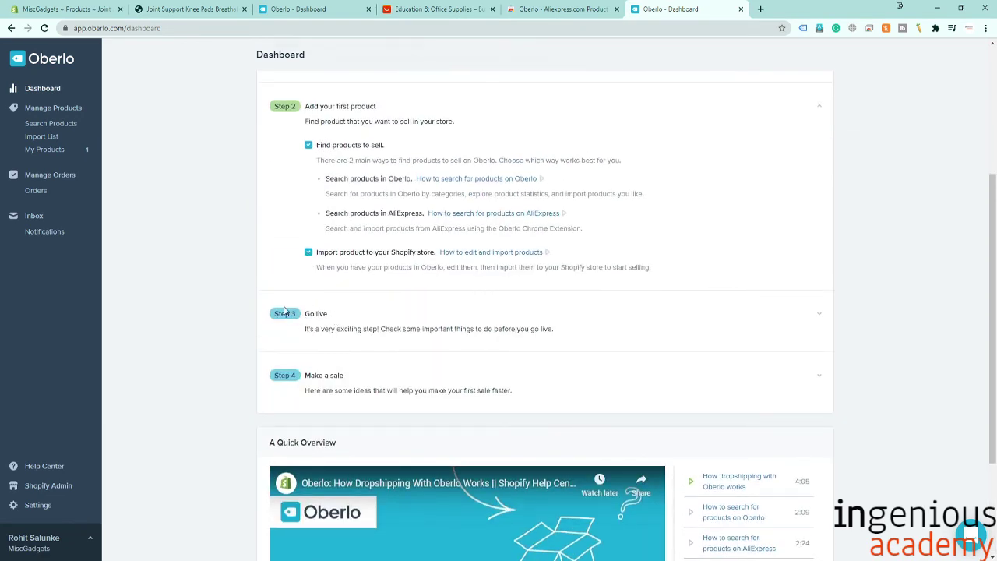
{"action": "scroll", "coordinate": [403, 370], "scroll_direction": "down", "scroll_amount": 2}
{"action": "scroll", "coordinate": [522, 362], "scroll_direction": "up", "scroll_amount": 5}
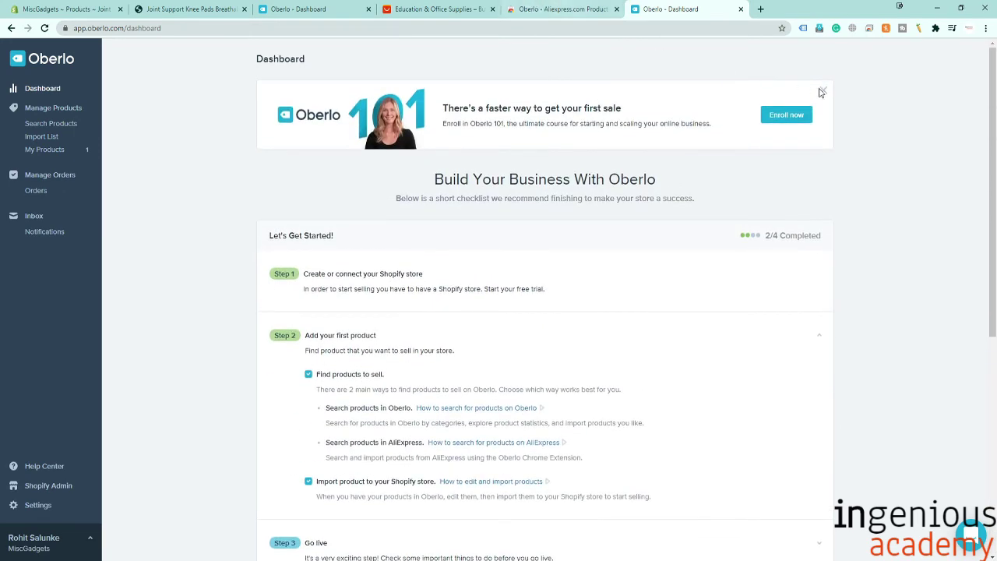
{"action": "left_click", "coordinate": [433, 10]}
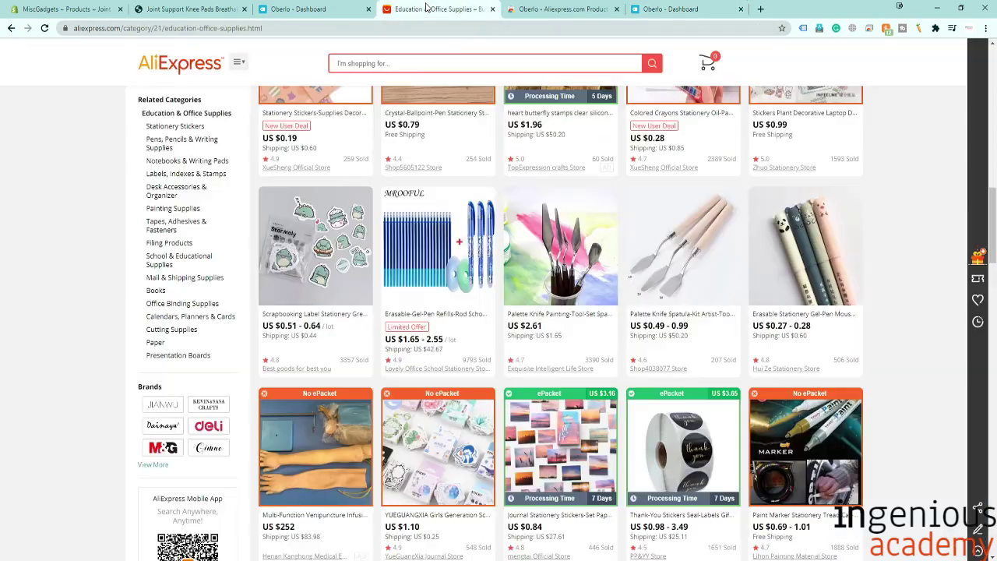
Push the Erasable Stationery Gel-Pen card to Oberlo and open its Import List.
{"action": "scroll", "coordinate": [596, 324], "scroll_direction": "down", "scroll_amount": 2}
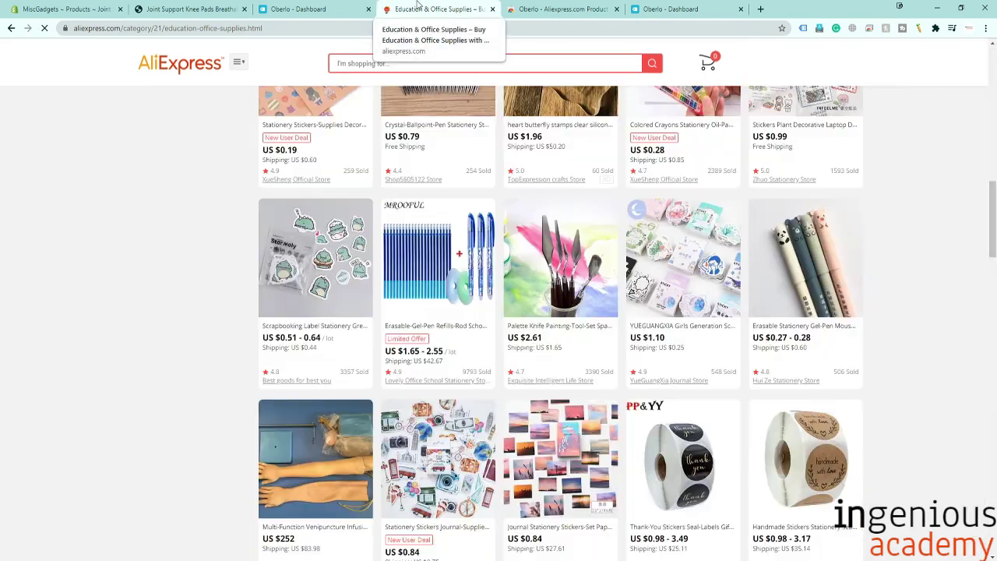
{"action": "right_click", "coordinate": [693, 277]}
{"action": "left_click", "coordinate": [636, 280]}
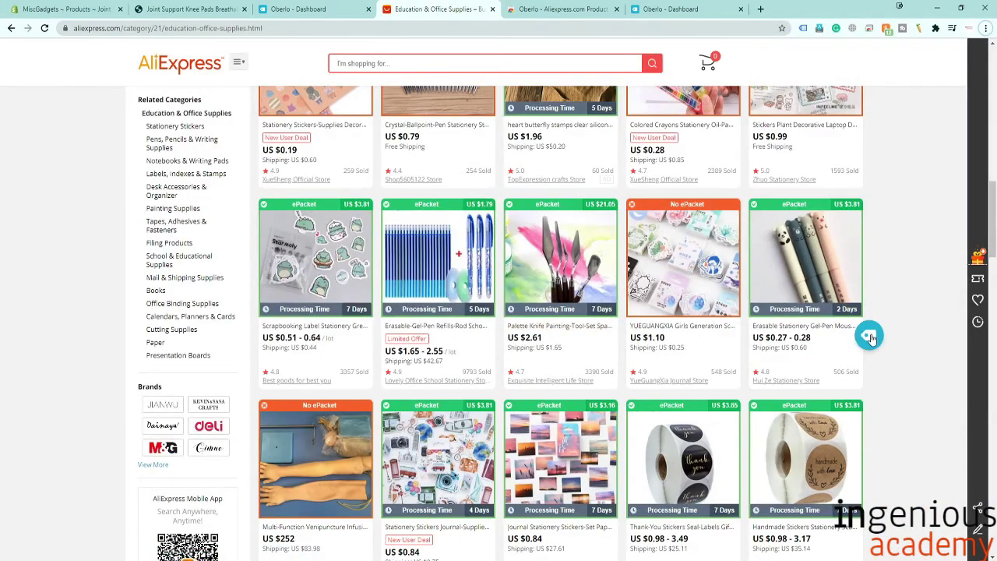
{"action": "left_click", "coordinate": [871, 336]}
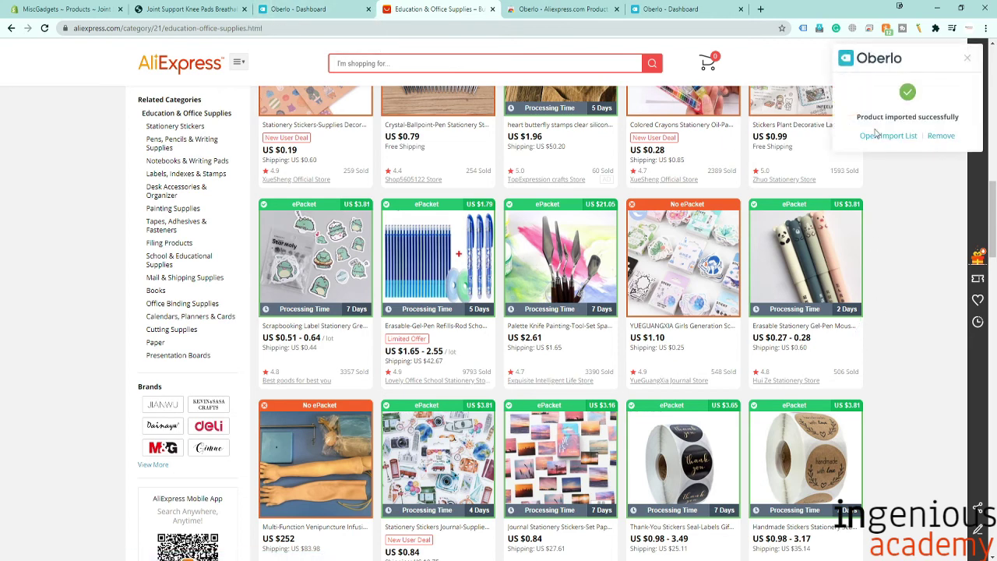
{"action": "left_click", "coordinate": [881, 137]}
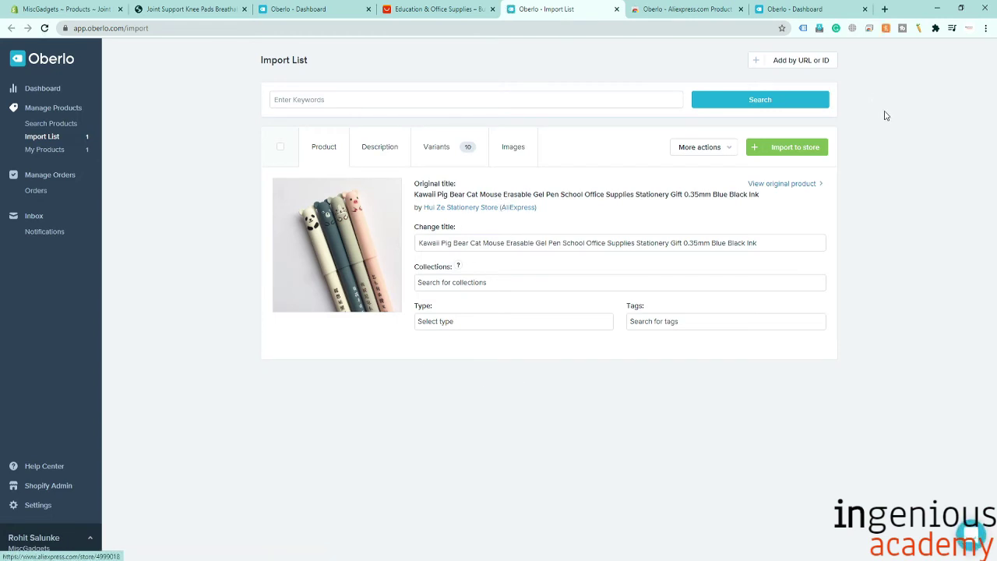
Import the Kawaii Pig Bear Cat Mouse gel pen to the store and return to Shopify admin.
{"action": "left_click", "coordinate": [806, 149]}
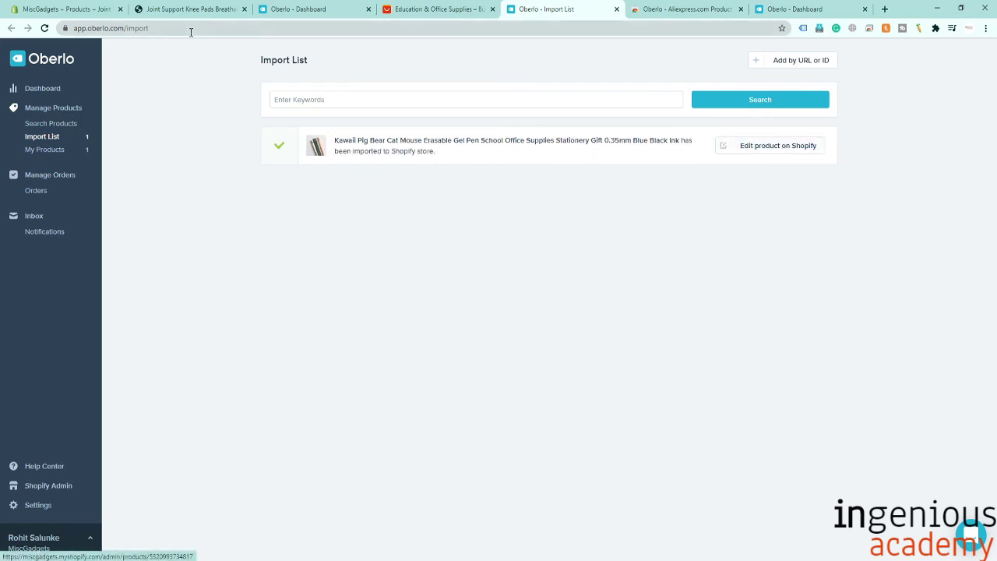
{"action": "left_click", "coordinate": [57, 8]}
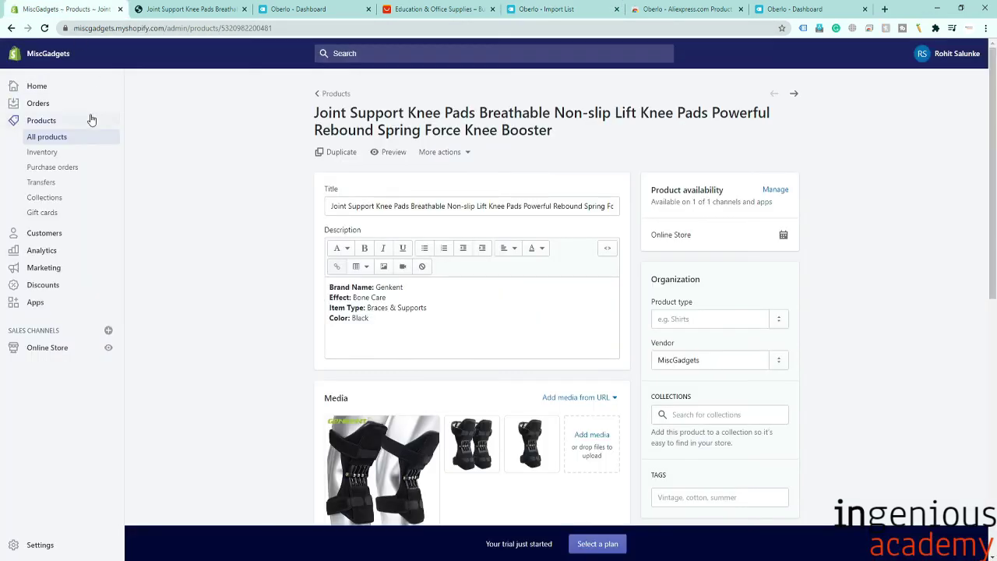
Show All products and preview the Kawaii gel pen on the online store.
{"action": "left_click", "coordinate": [60, 139]}
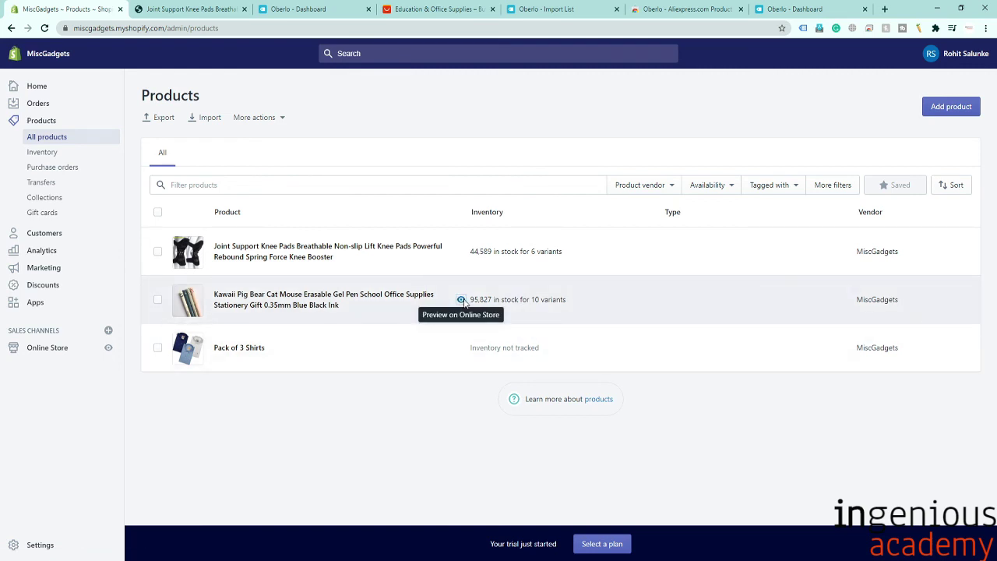
{"action": "left_click", "coordinate": [461, 300]}
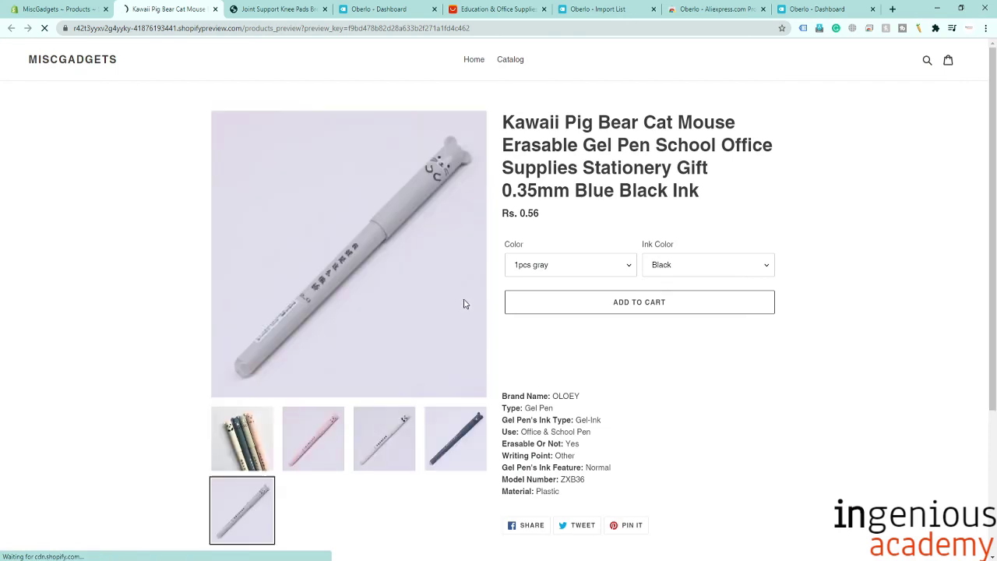
Try Buy It Now on the gel pen, then return to the store home page.
{"action": "scroll", "coordinate": [464, 304], "scroll_direction": "down", "scroll_amount": 1}
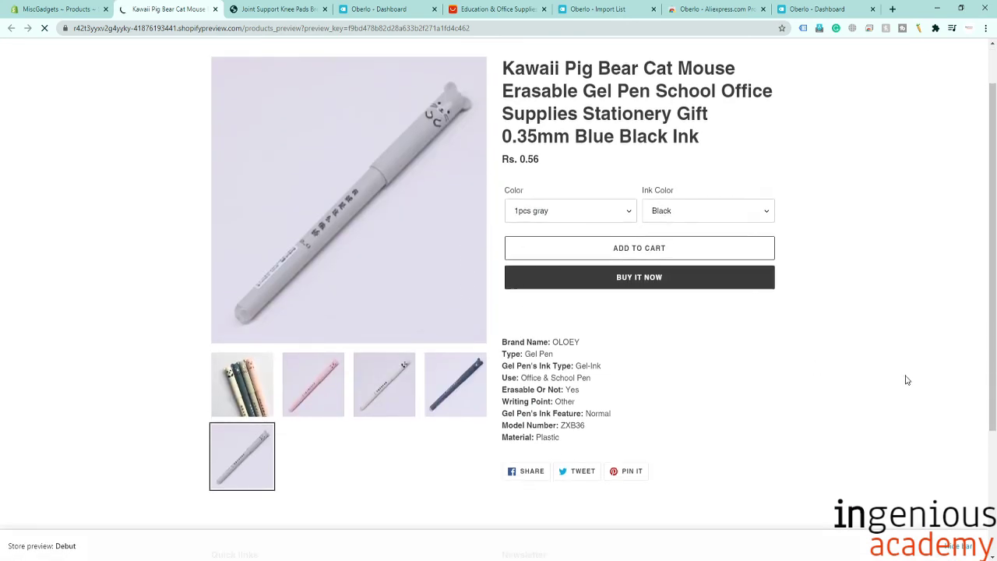
{"action": "left_click", "coordinate": [589, 278]}
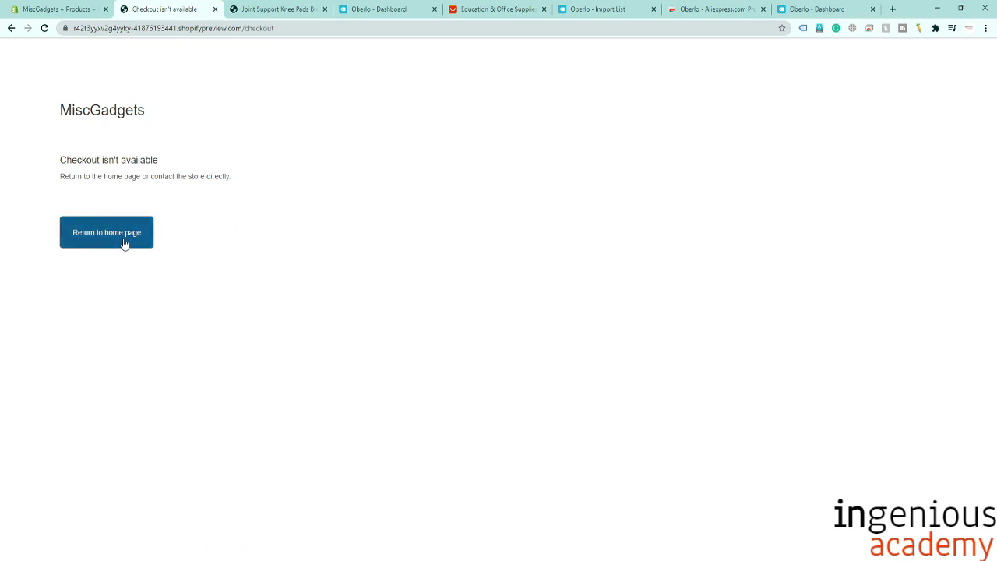
{"action": "left_click", "coordinate": [125, 243]}
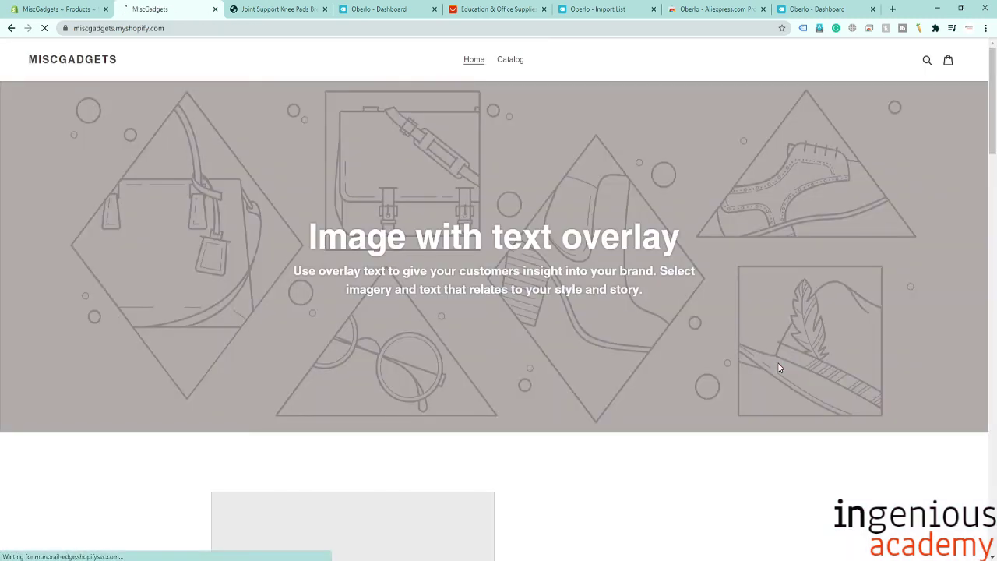
Browse the MiscGadgets home page's Featured Collection and close the storefront preview.
{"action": "scroll", "coordinate": [528, 244], "scroll_direction": "down", "scroll_amount": 5}
{"action": "scroll", "coordinate": [528, 244], "scroll_direction": "down", "scroll_amount": 3}
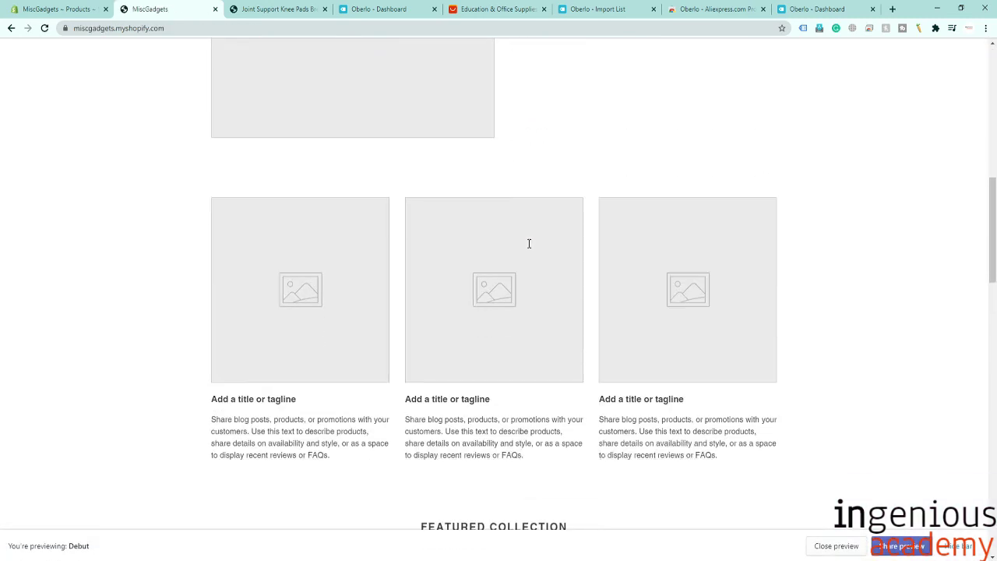
{"action": "scroll", "coordinate": [637, 310], "scroll_direction": "down", "scroll_amount": 7}
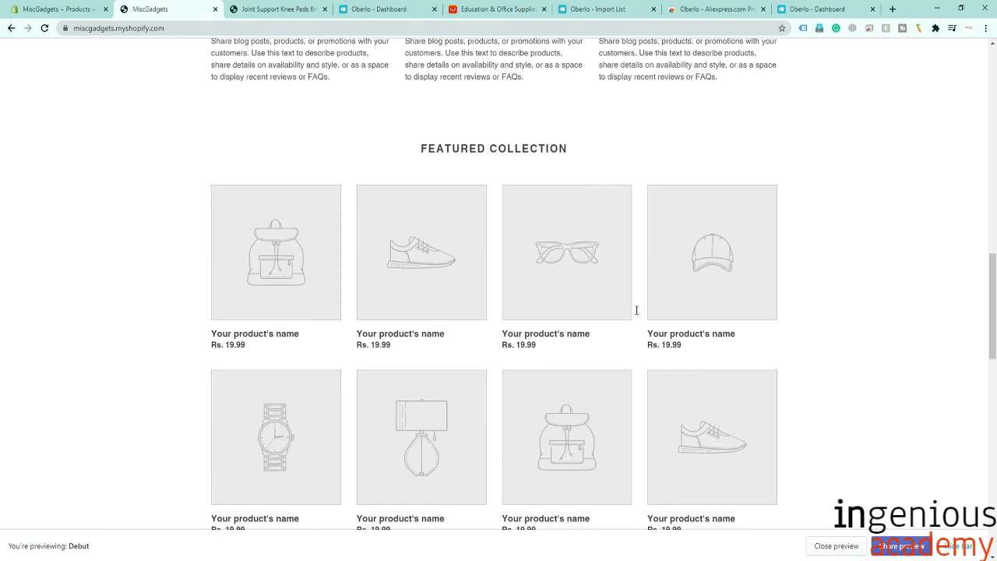
{"action": "scroll", "coordinate": [636, 310], "scroll_direction": "down", "scroll_amount": 2}
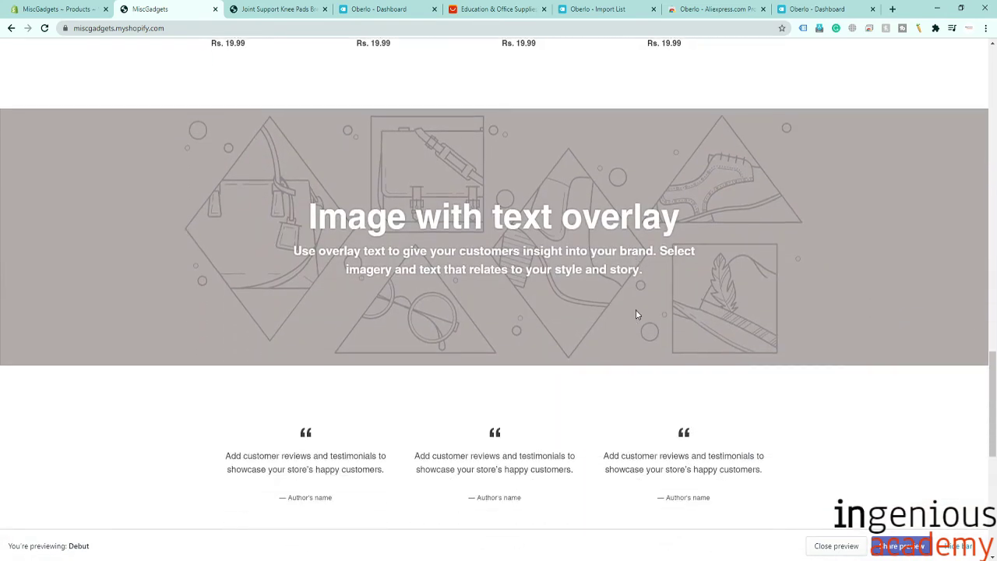
{"action": "scroll", "coordinate": [637, 310], "scroll_direction": "up", "scroll_amount": 5}
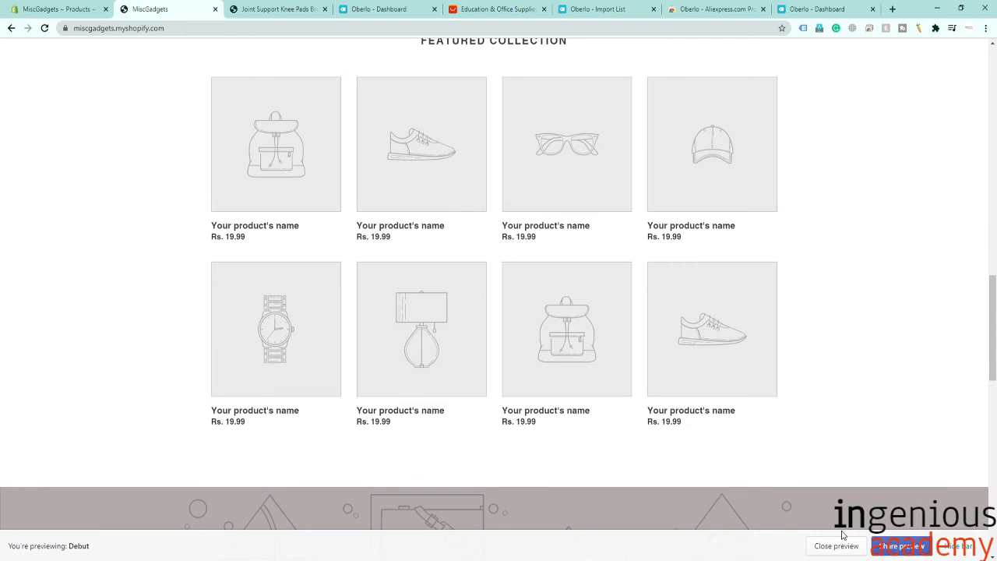
{"action": "left_click", "coordinate": [837, 546]}
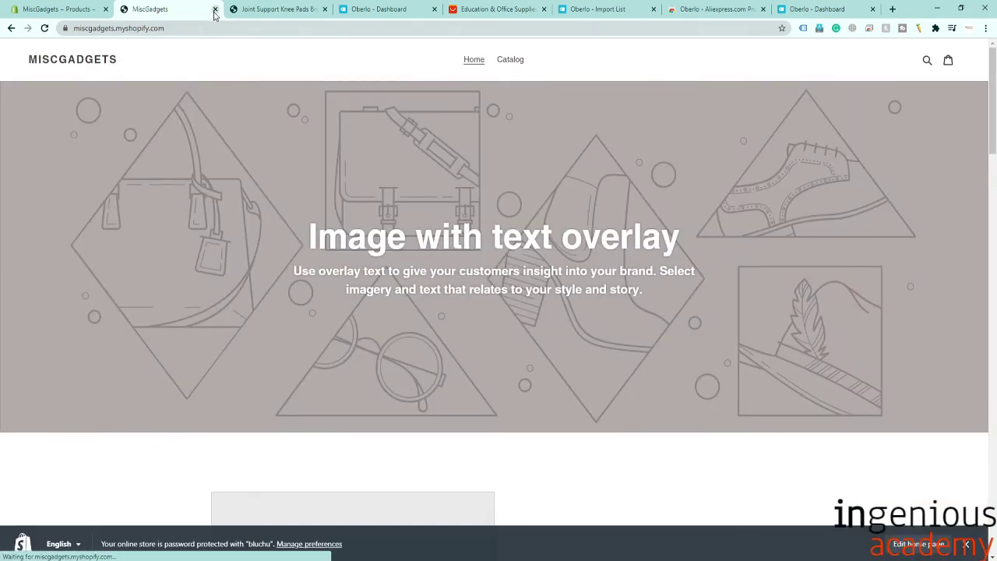
Close the preview tab, look over the admin Home dashboard, and go to Select a plan.
{"action": "left_click", "coordinate": [216, 10]}
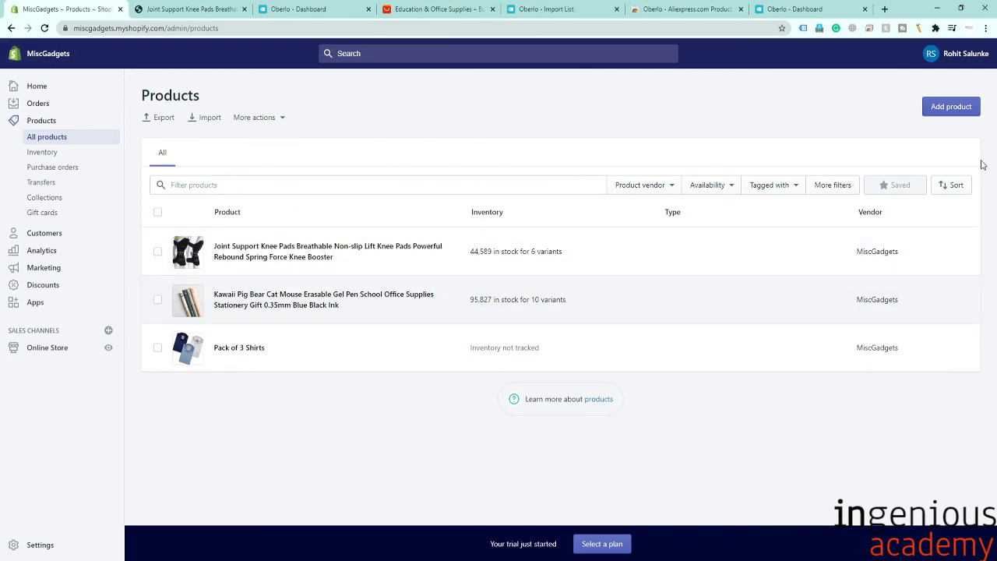
{"action": "left_click", "coordinate": [48, 91]}
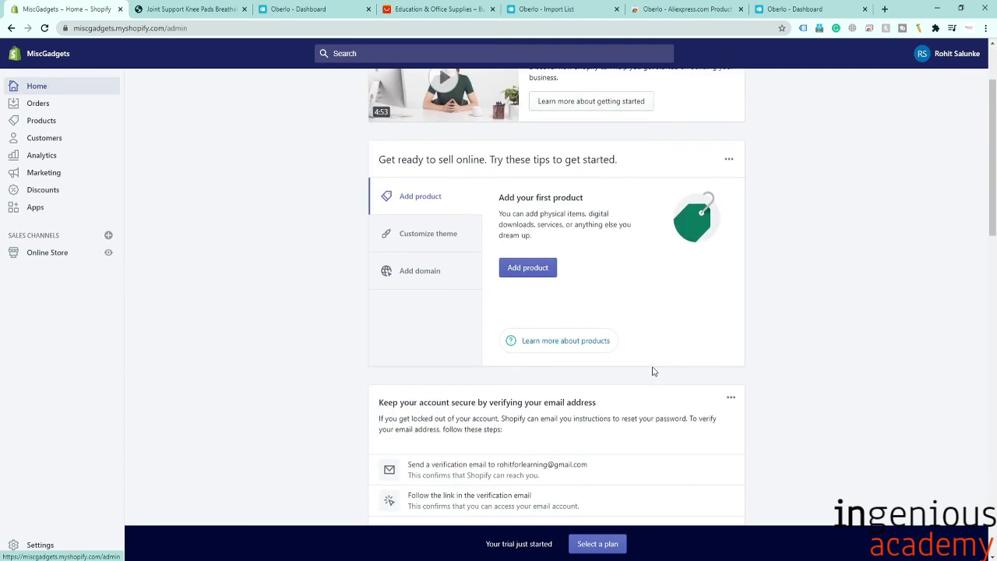
{"action": "scroll", "coordinate": [653, 372], "scroll_direction": "down", "scroll_amount": 1}
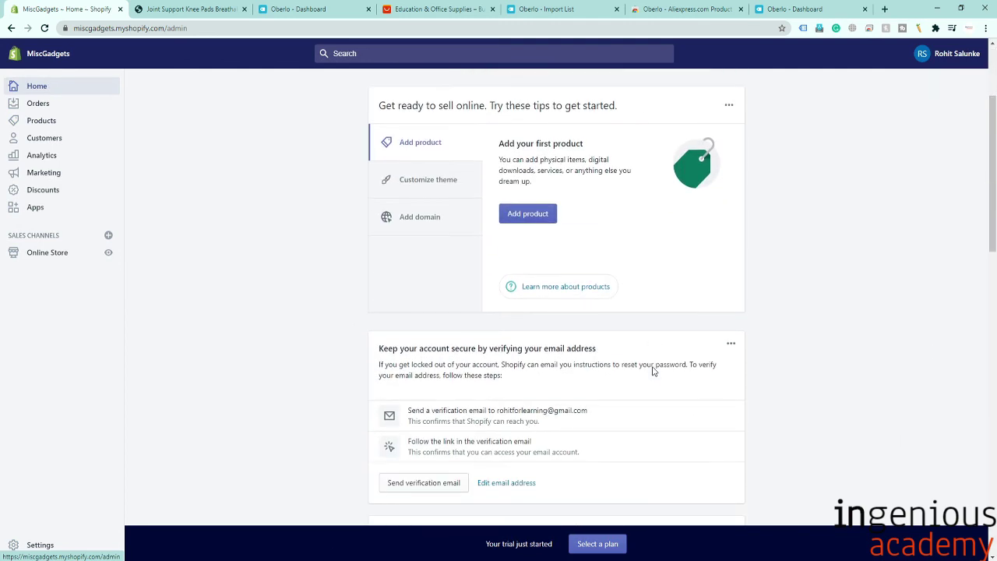
{"action": "scroll", "coordinate": [654, 372], "scroll_direction": "up", "scroll_amount": 3}
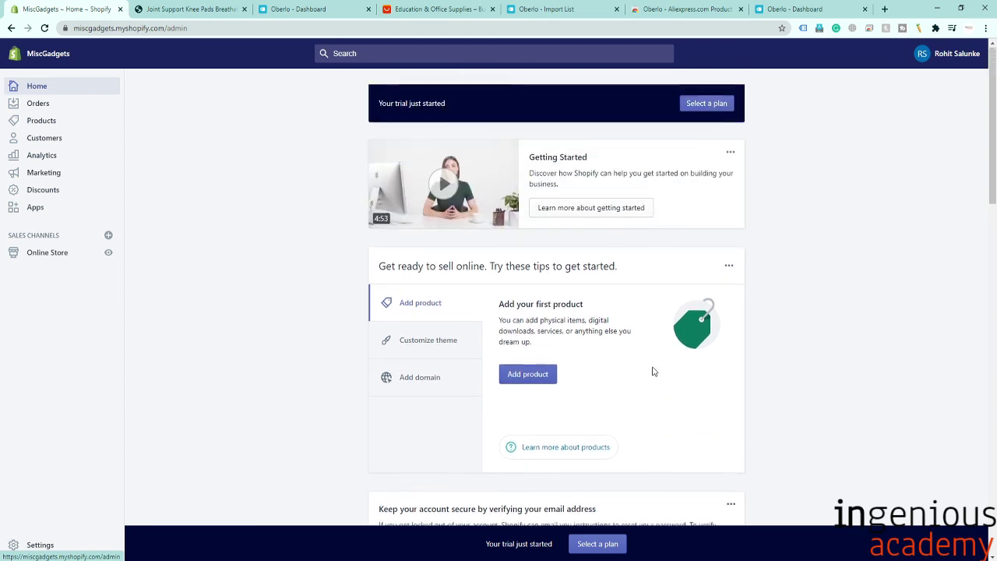
{"action": "left_click", "coordinate": [609, 543]}
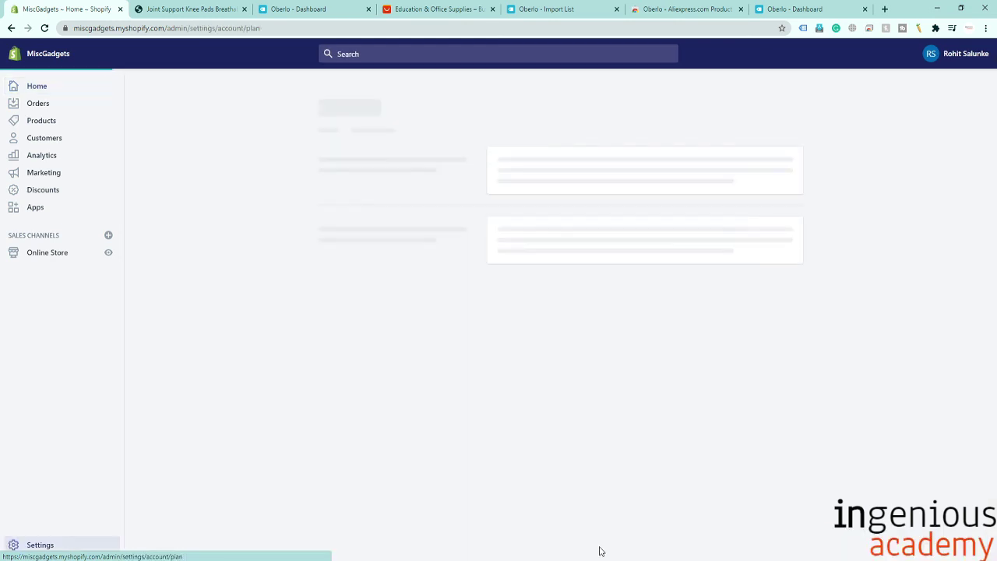